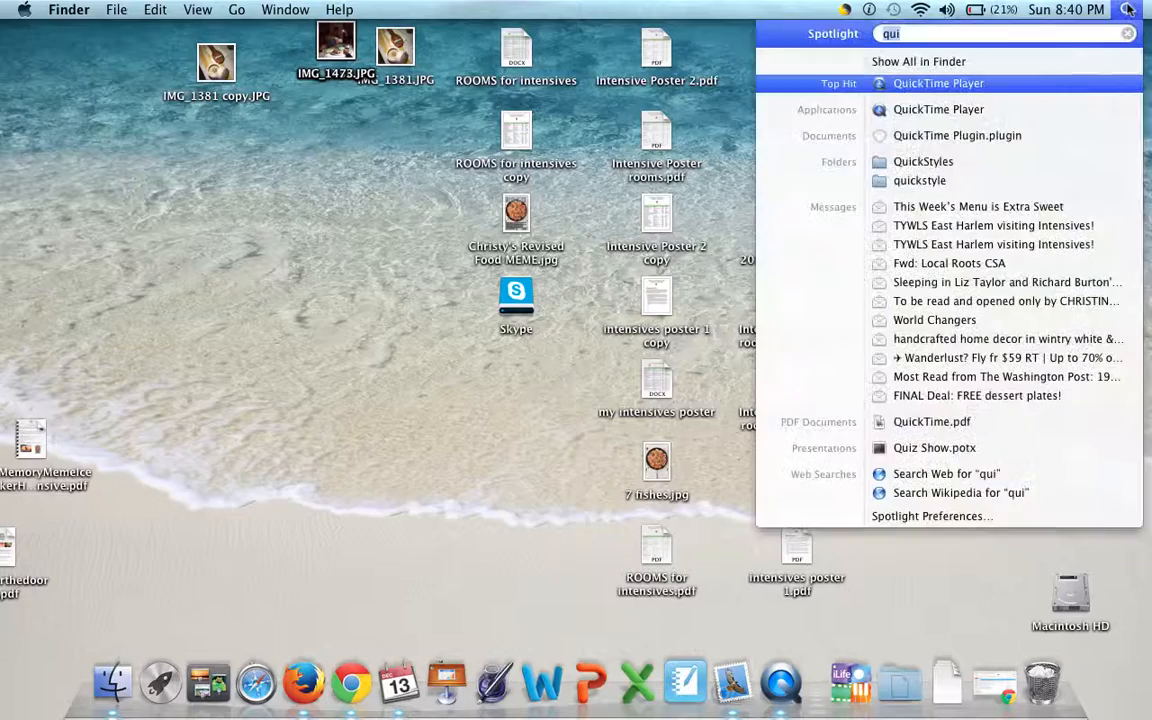
- Find iPhoto with a Spotlight search and launch it
click(362, 503)
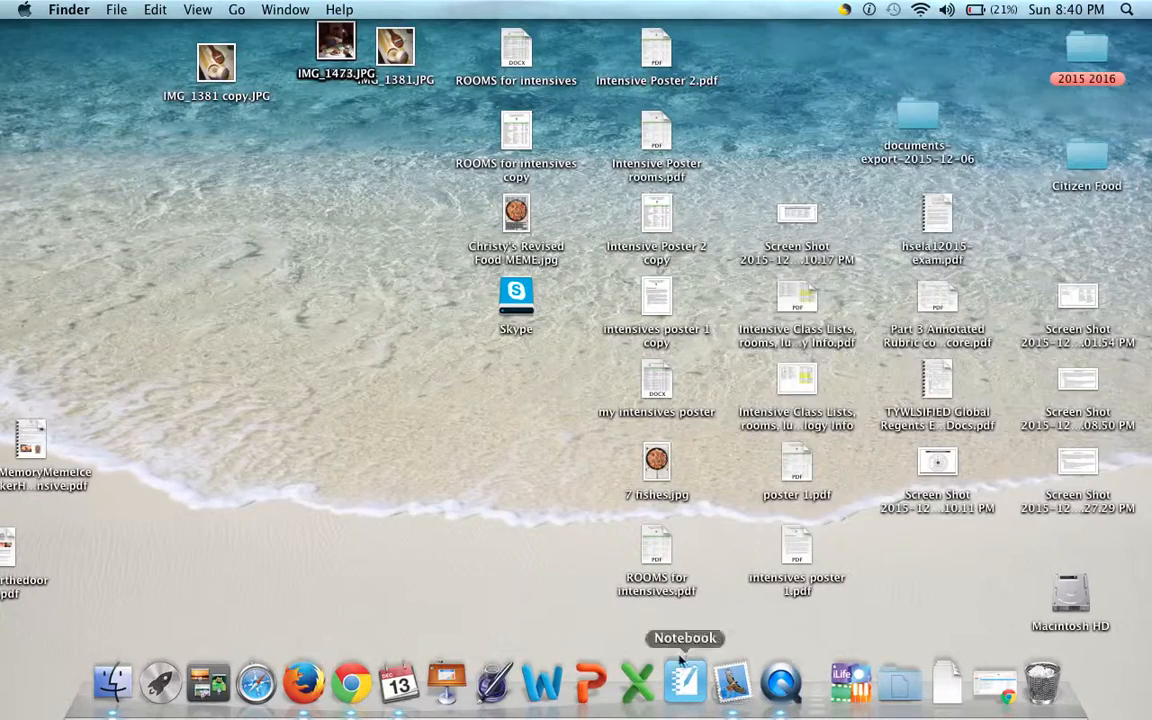
click(1126, 10)
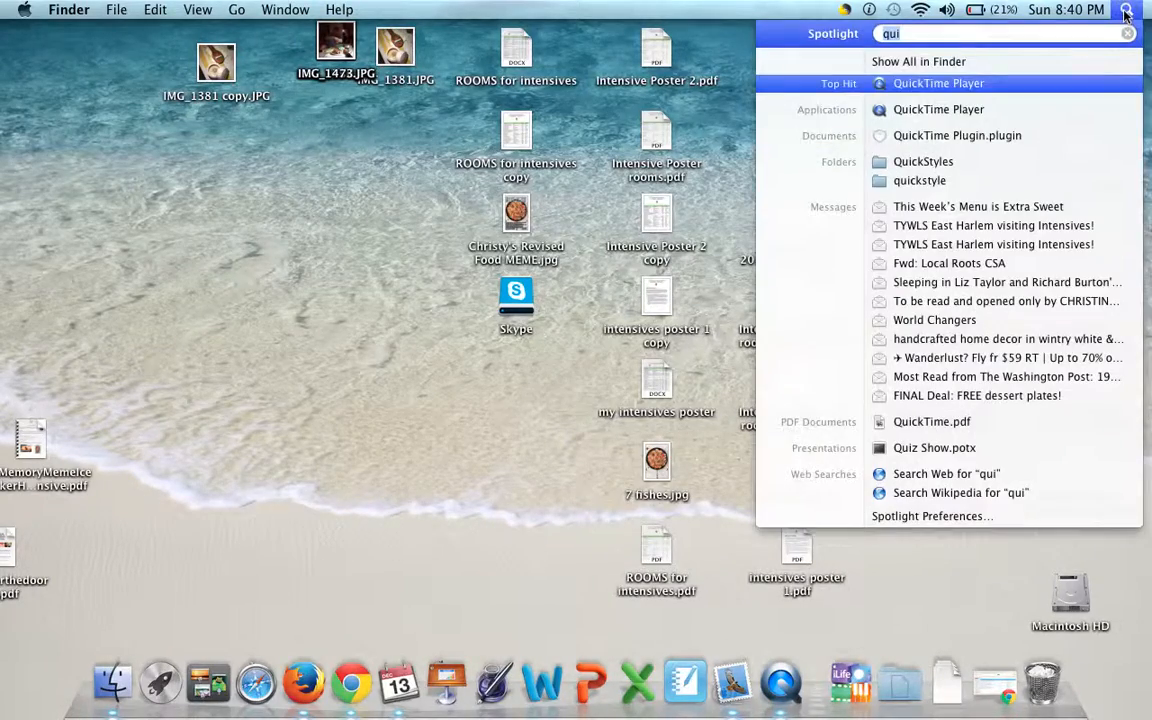
click(1126, 10)
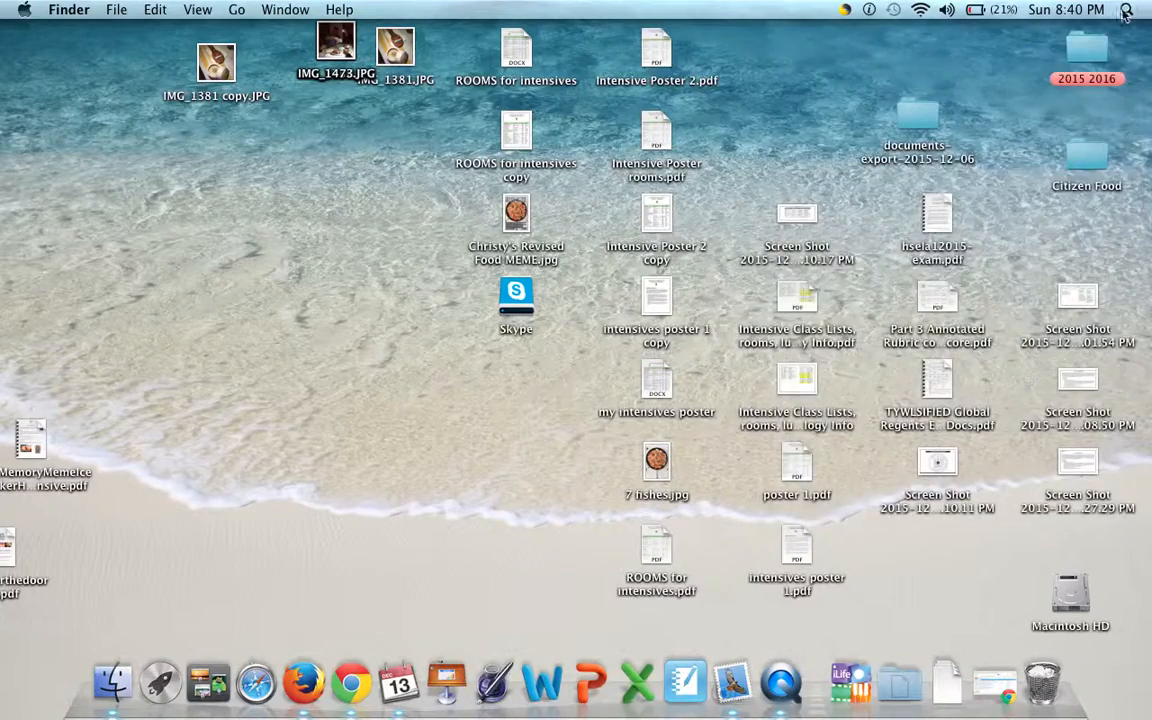
key(super+space)
key(BackSpace)
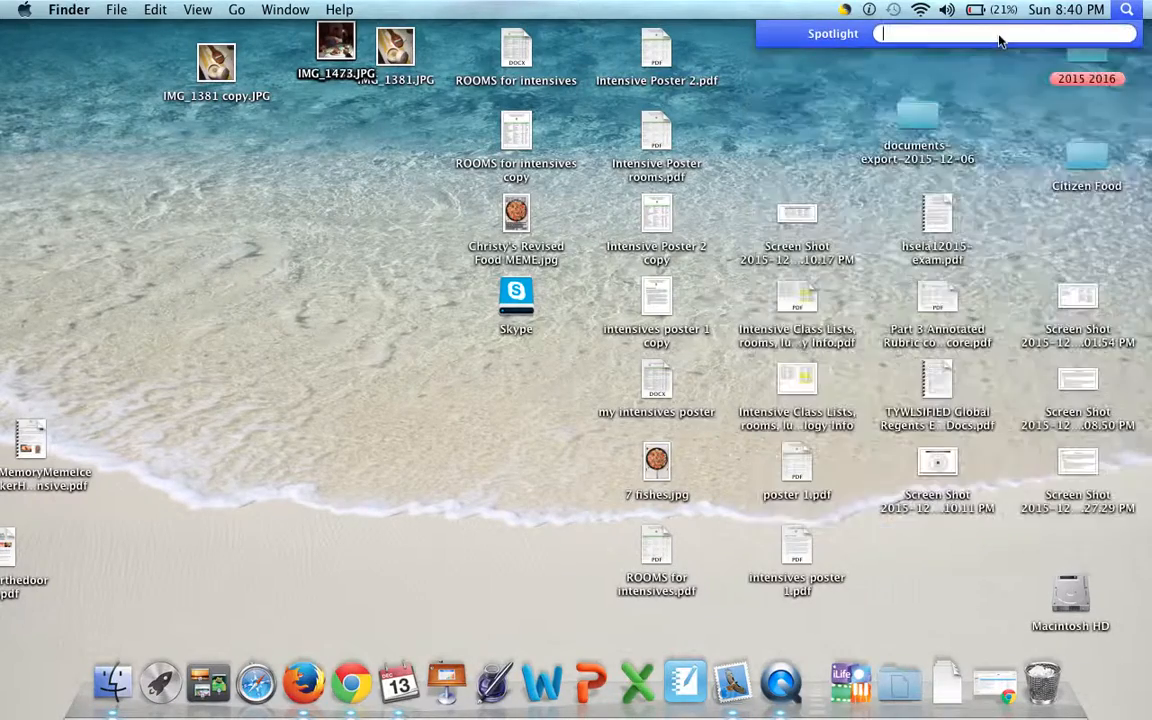
text(o)
key(BackSpace)
text(i[)
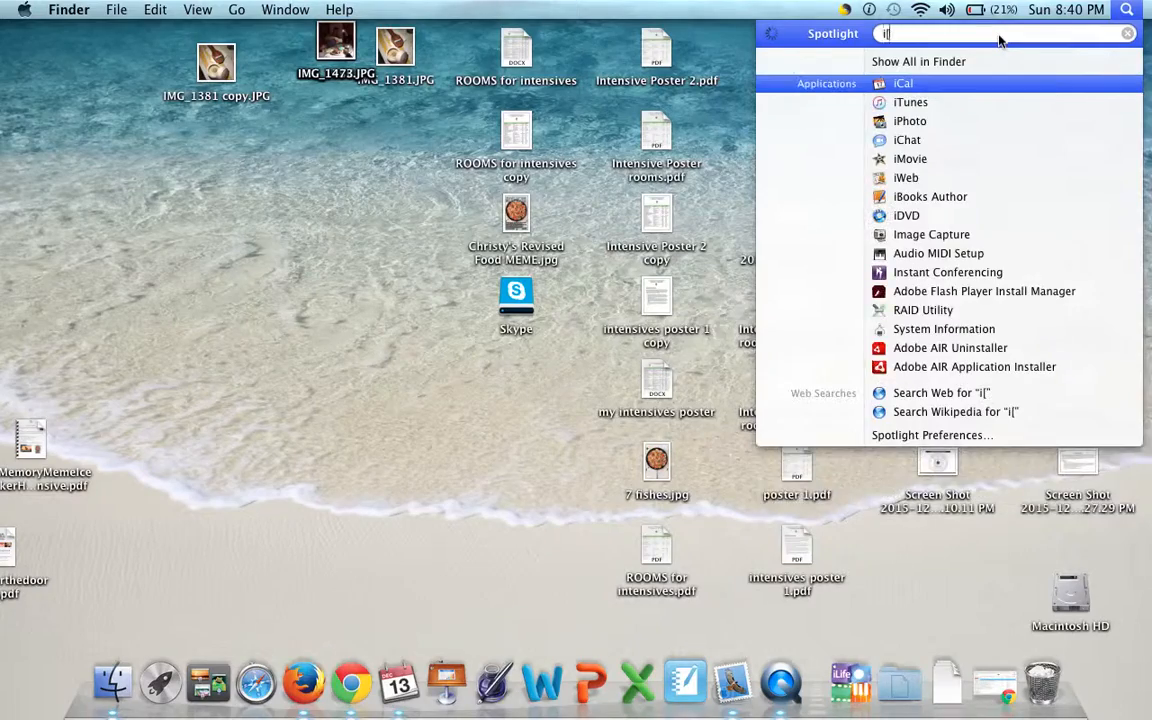
key(BackSpace)
text(phot)
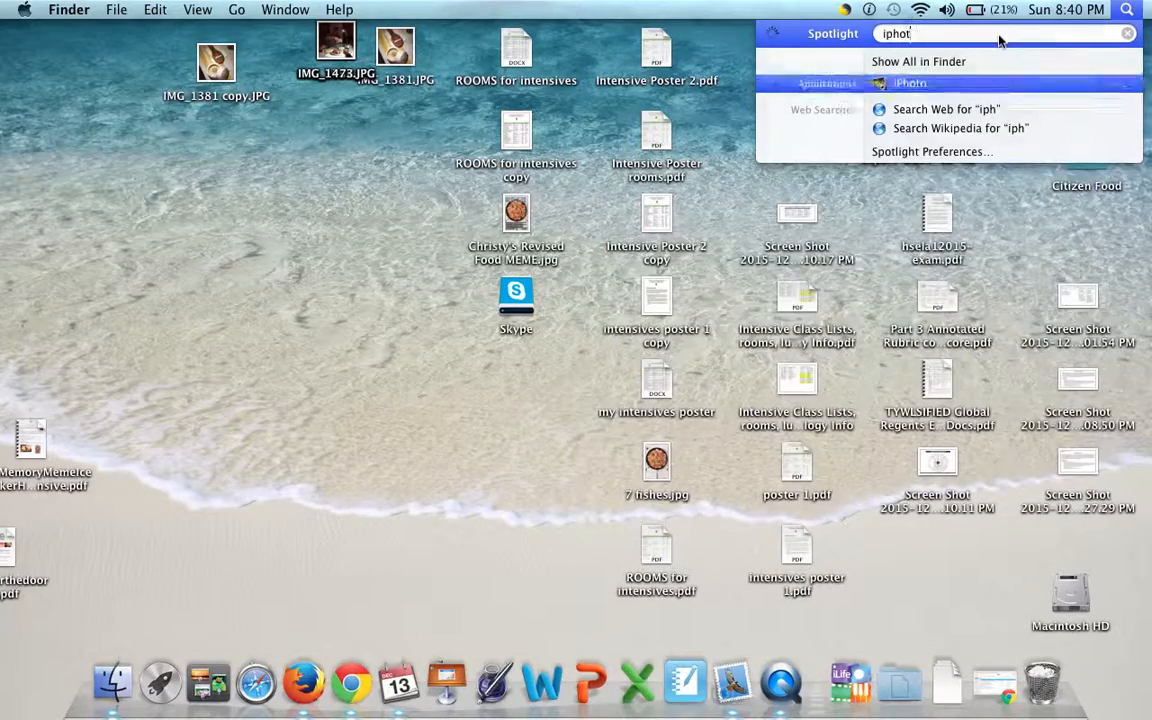
key(Return)
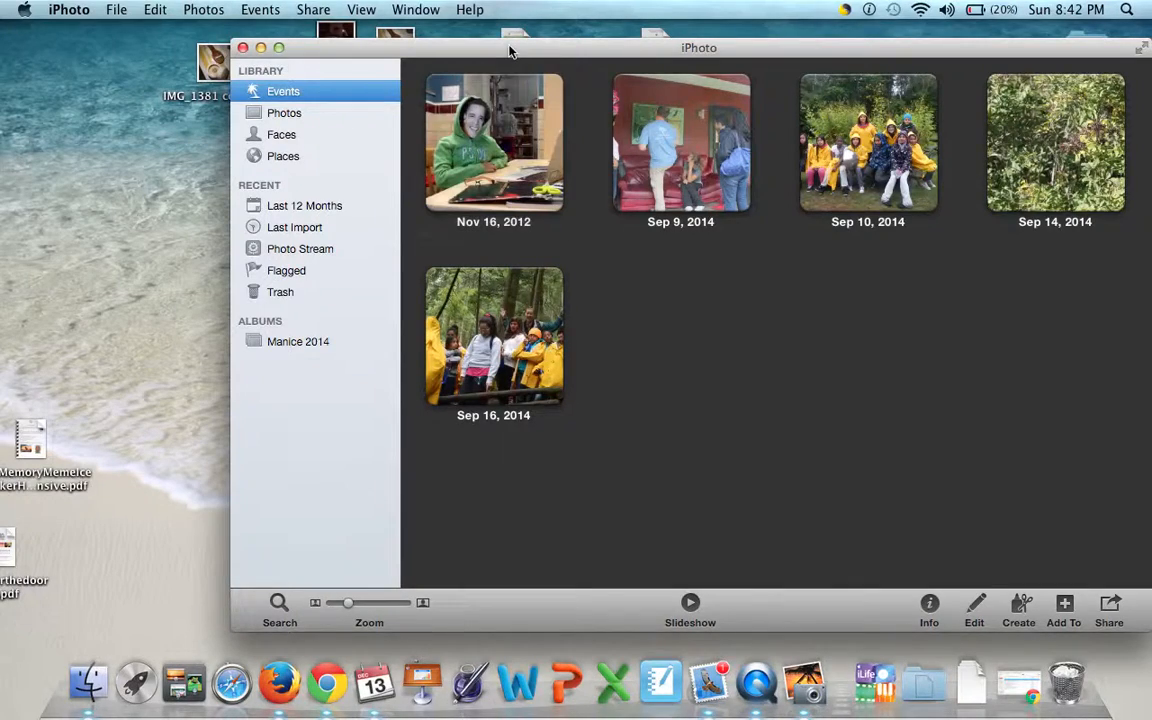
- Import IMG_1473.JPG and IMG_1381 copy.JPG from the desktop into the iPhoto library
drag(509, 50, 475, 76)
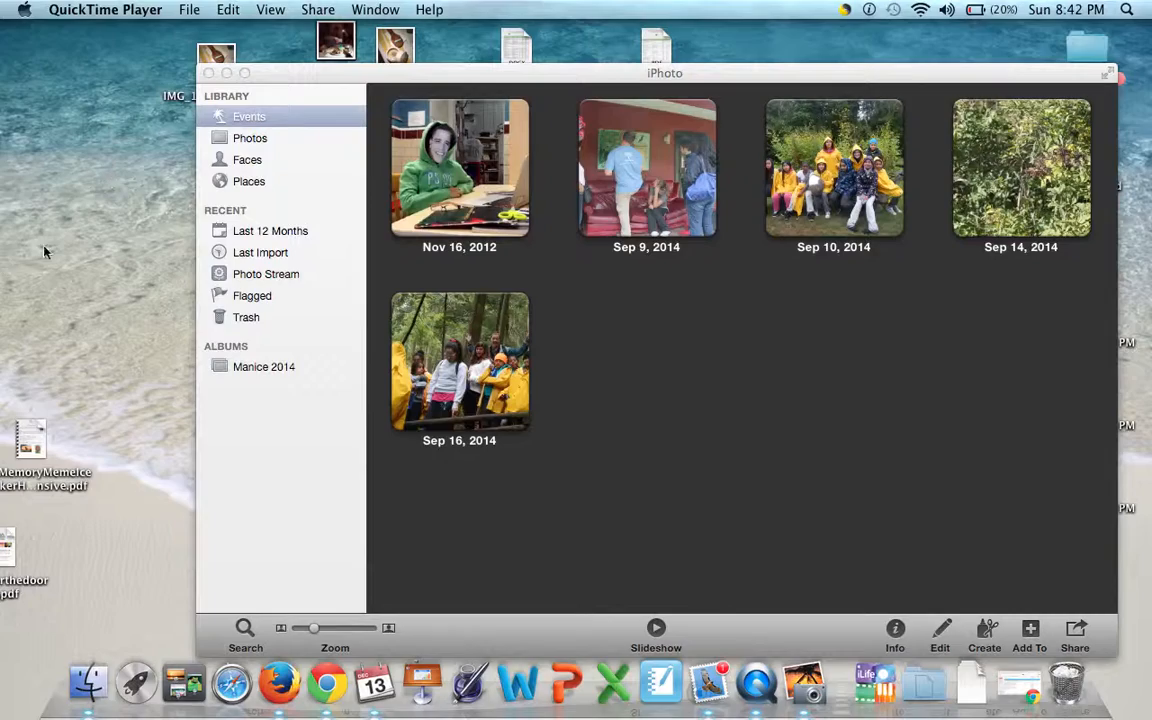
drag(365, 78, 361, 118)
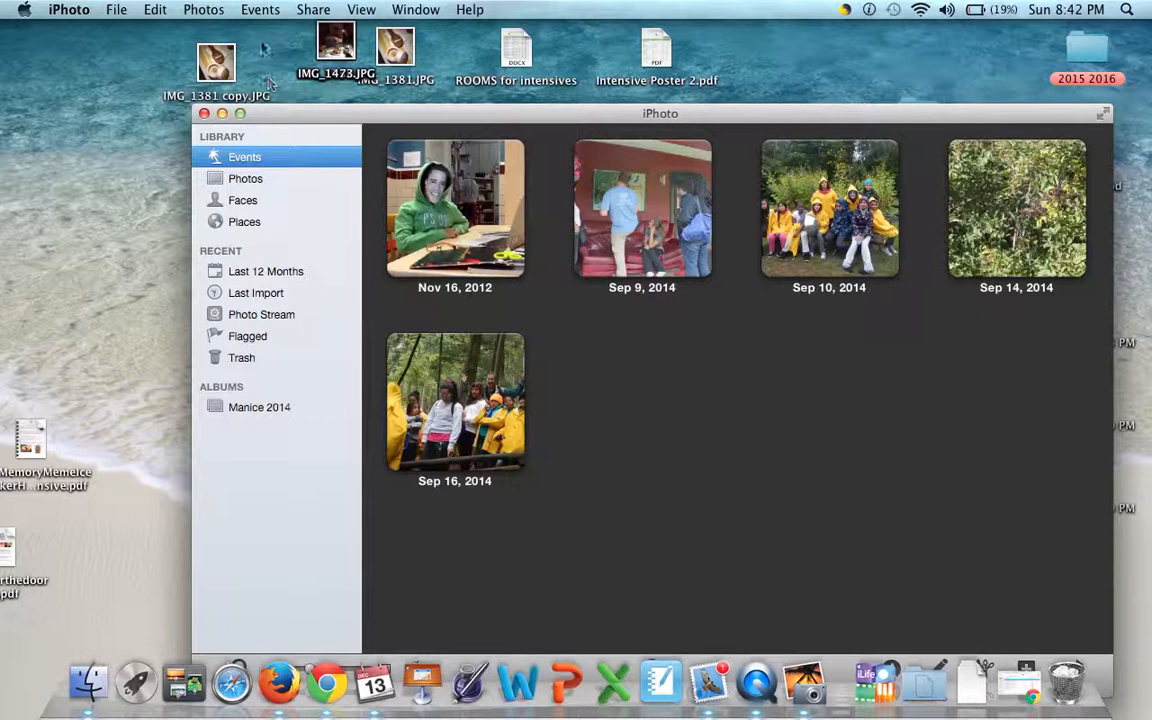
drag(345, 40, 755, 388)
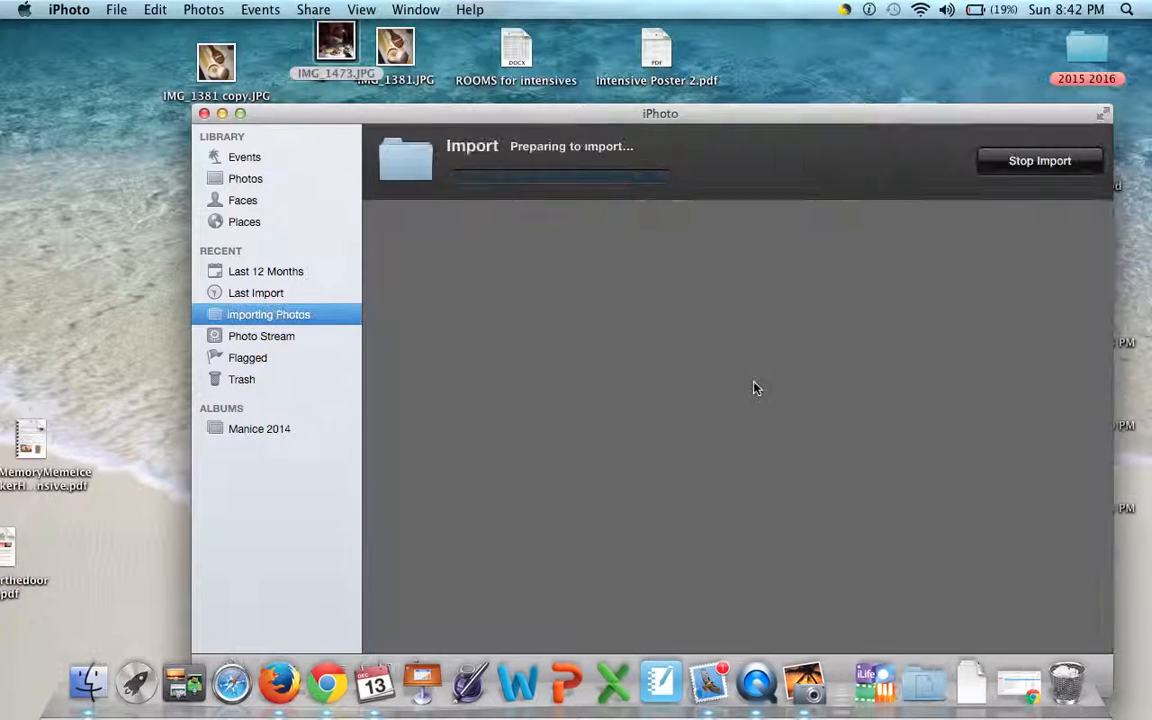
drag(216, 62, 658, 394)
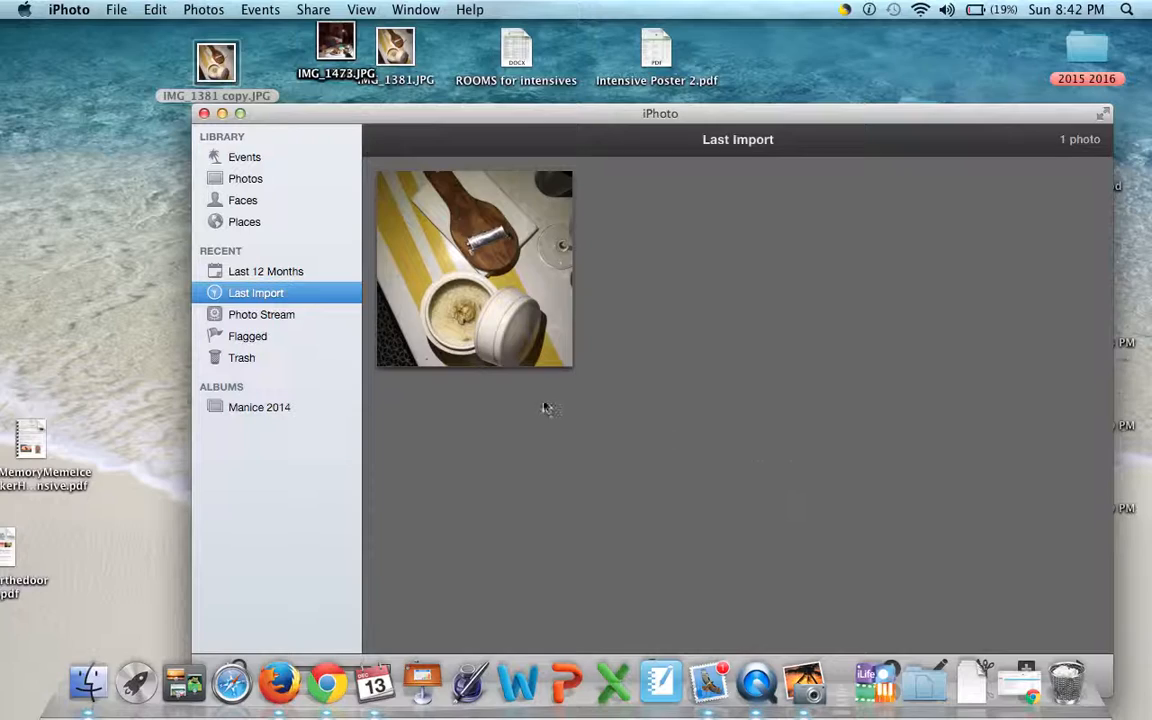
- Open the last imported photo at full view and enlarge the iPhoto window to fill the screen
double_click(531, 294)
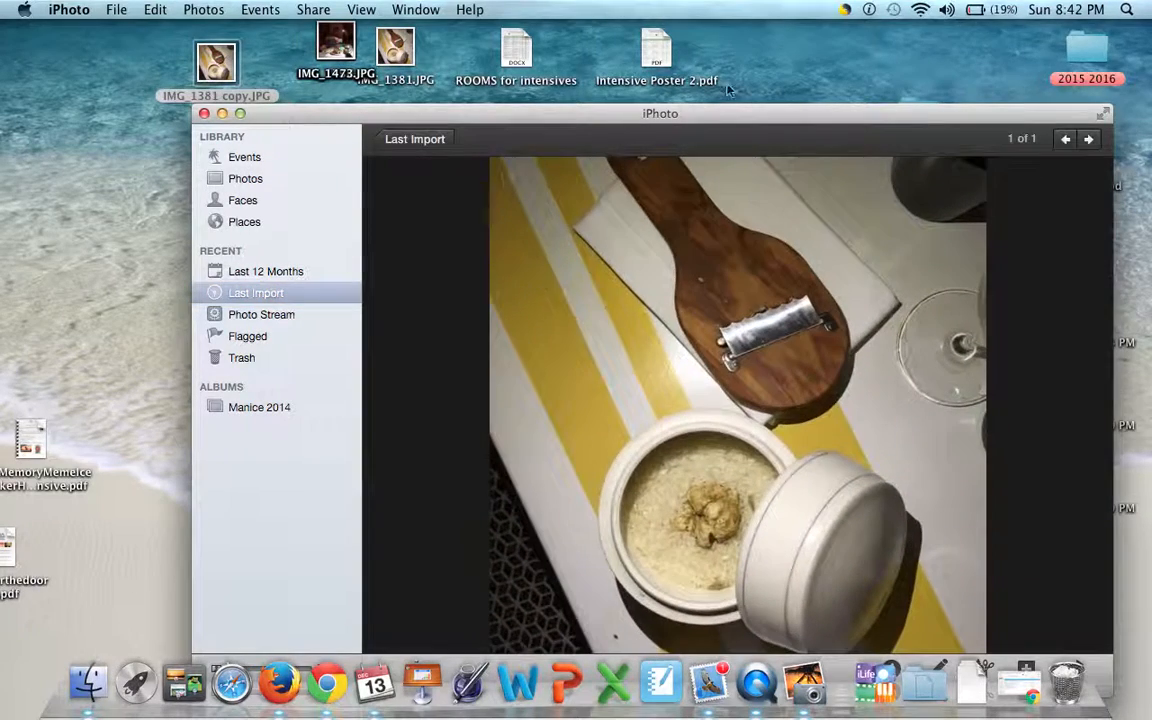
drag(684, 111, 631, 26)
drag(709, 6, 553, 6)
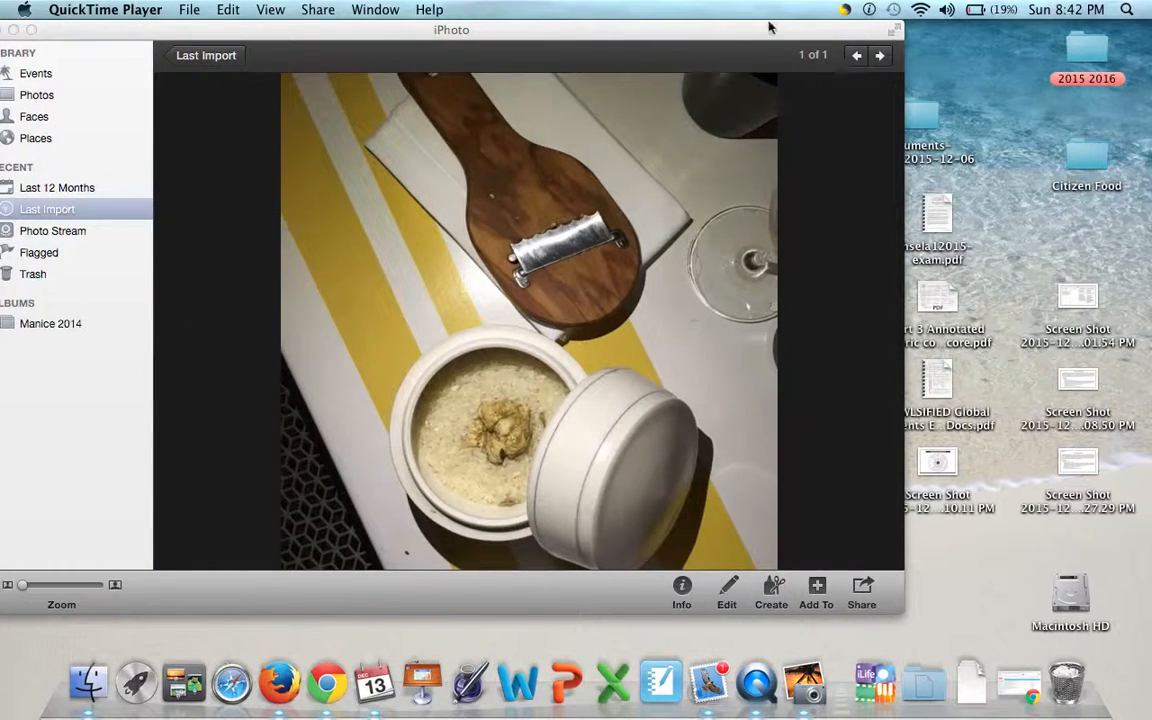
click(31, 31)
click(31, 31)
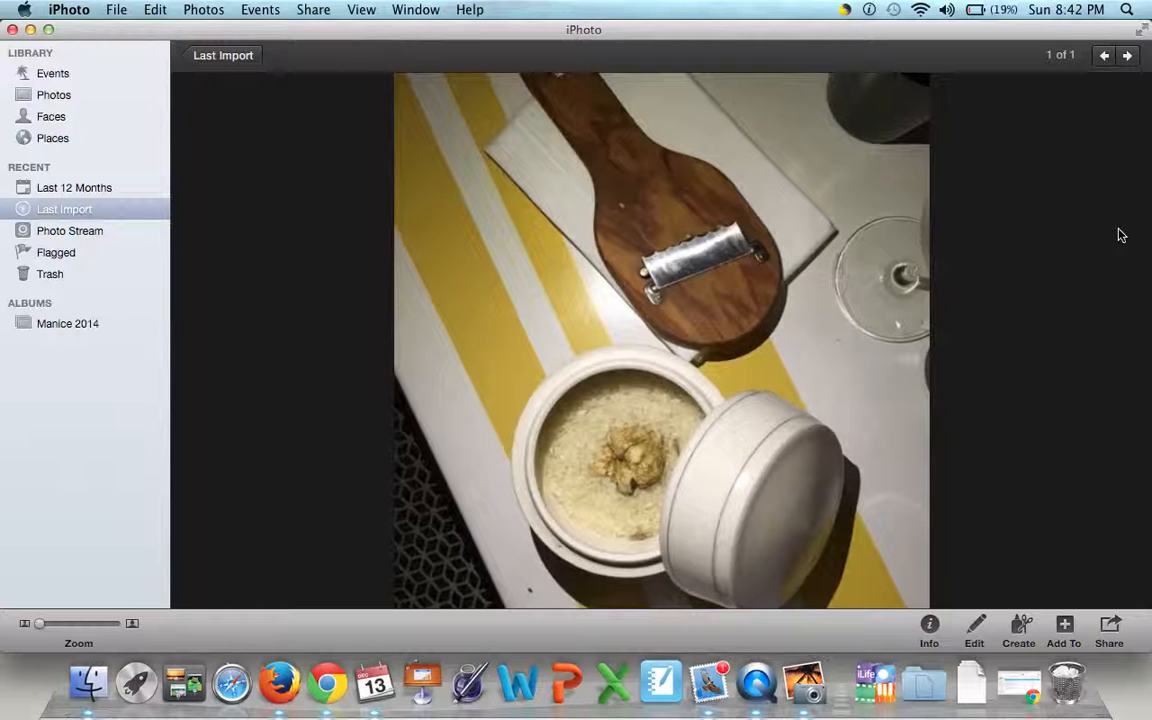
scroll(1121, 235, right, 5)
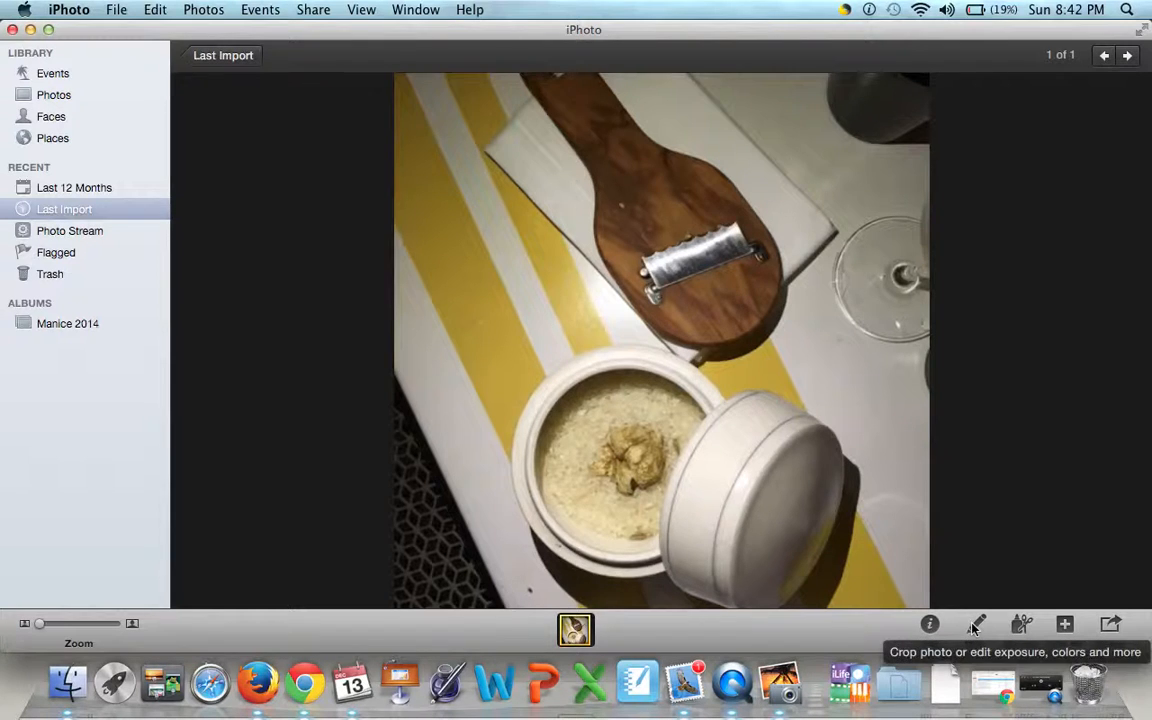
- Put the photo into edit mode and look through the quick fixes, effects and adjustment controls
click(974, 627)
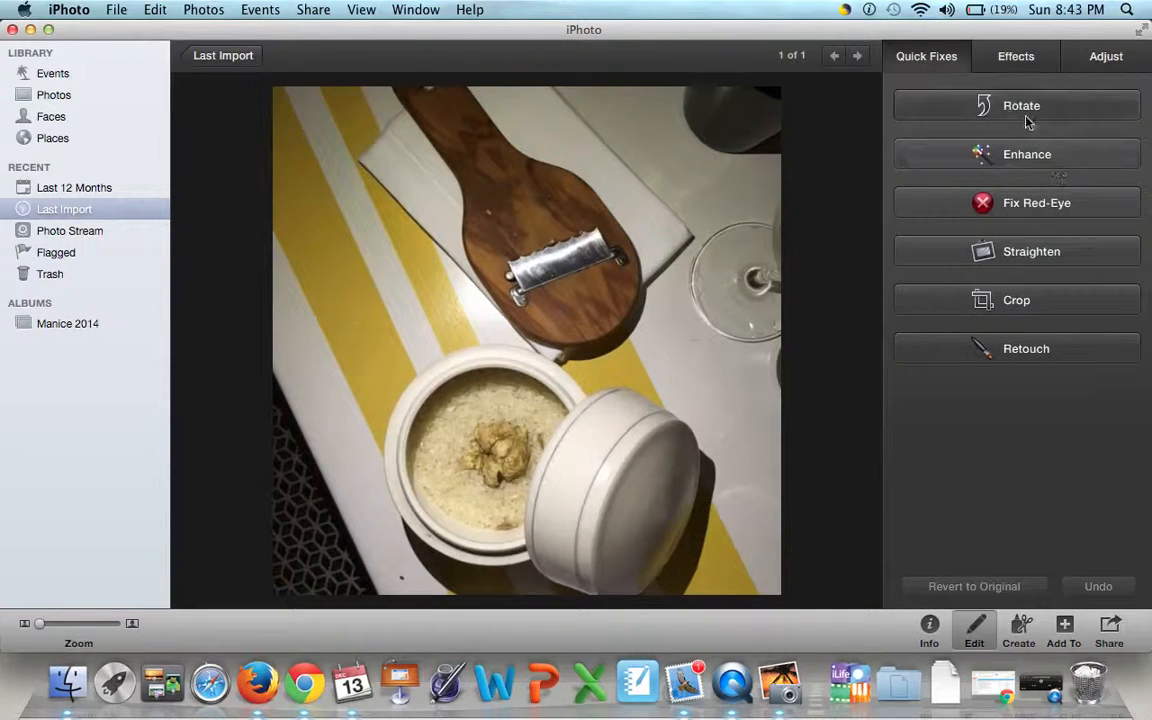
click(1118, 70)
click(951, 66)
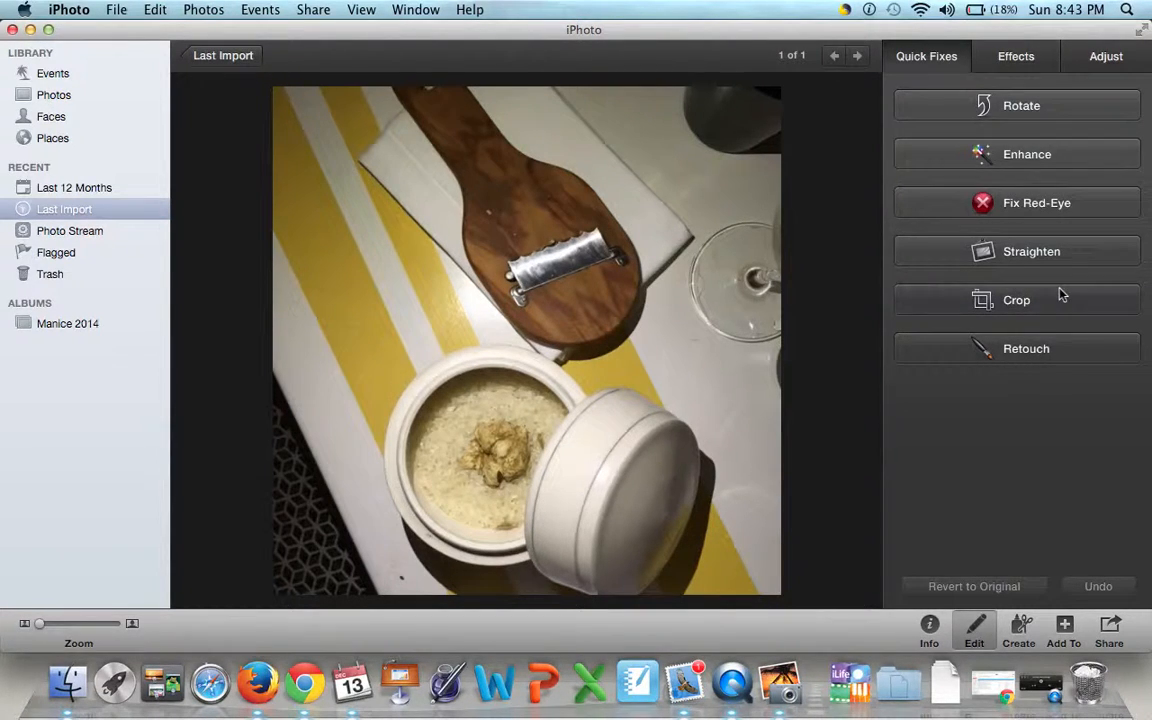
click(1025, 57)
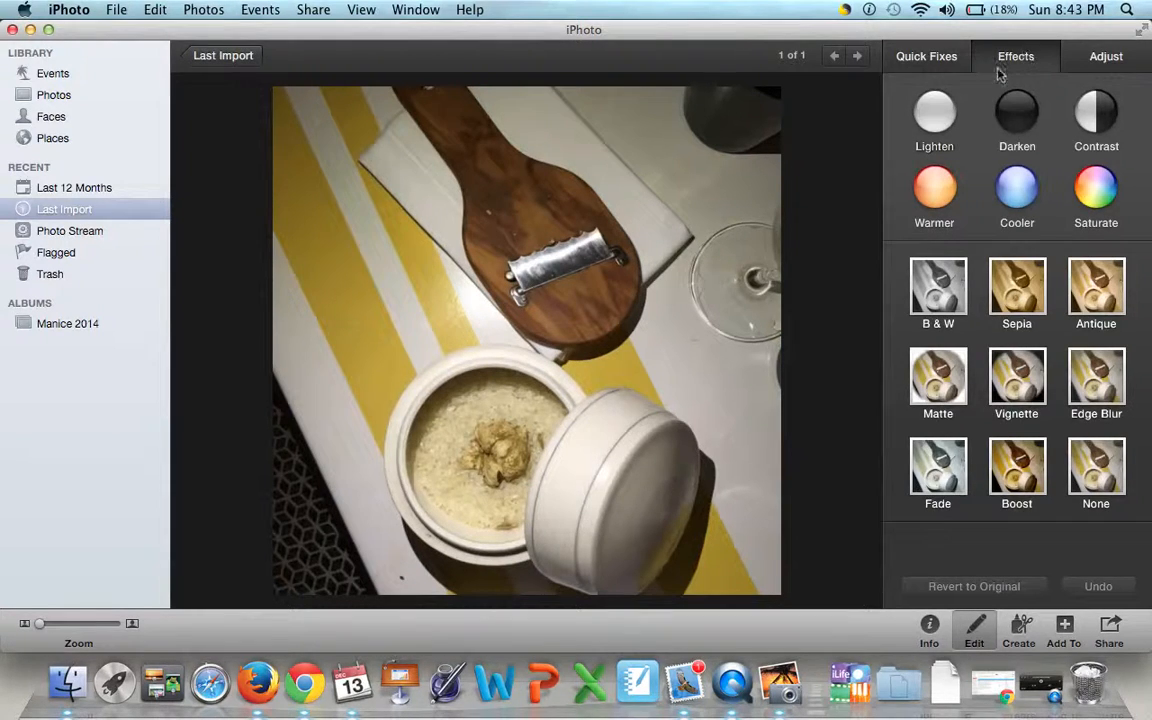
click(1082, 58)
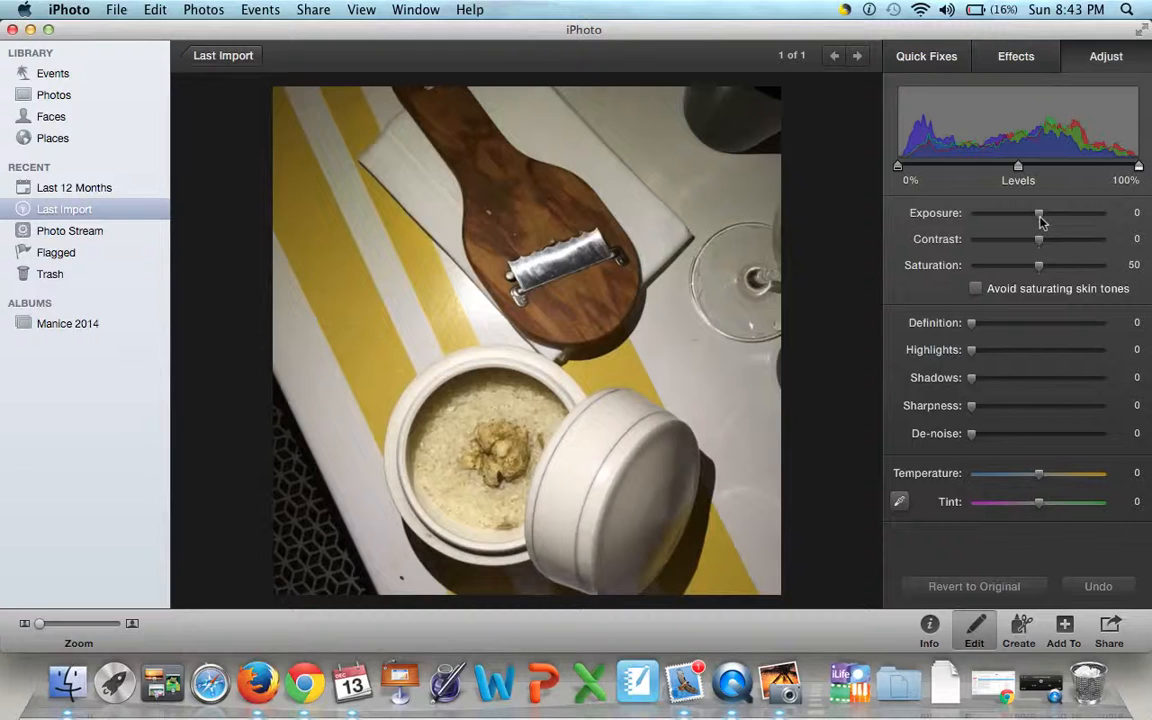
- Try extreme exposure and contrast settings on the photo, settling on exposure -0.01 and contrast 1
drag(1040, 222, 1108, 222)
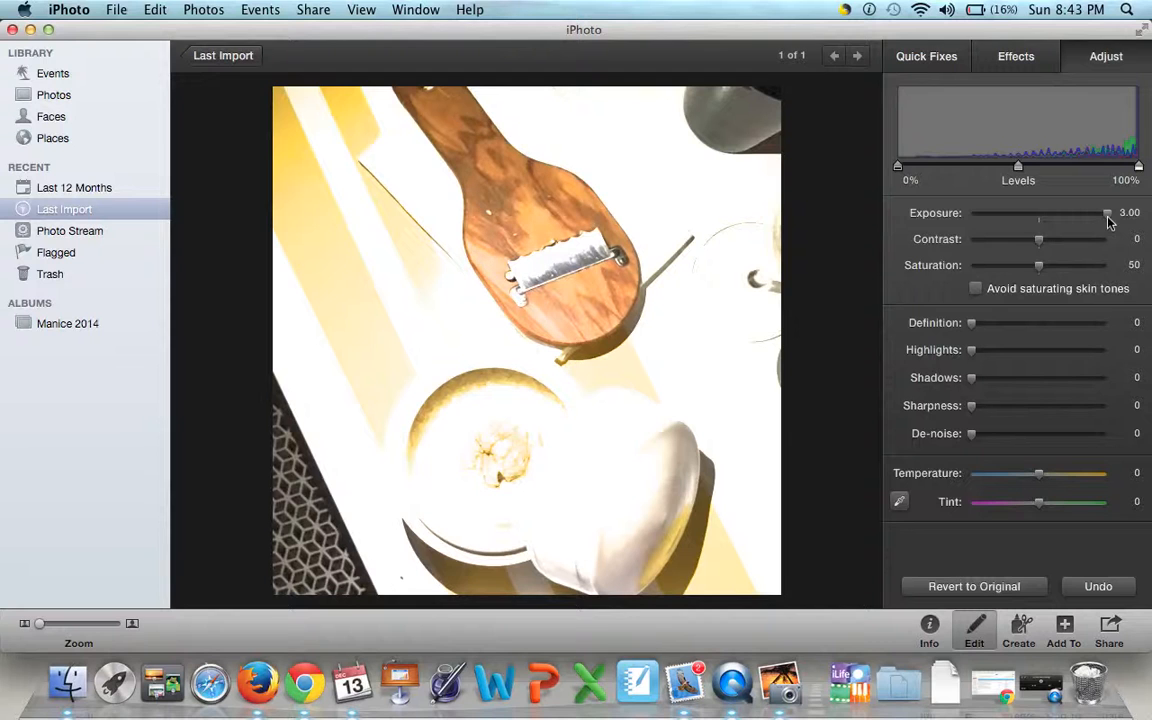
drag(1108, 222, 1051, 249)
drag(1124, 253, 938, 233)
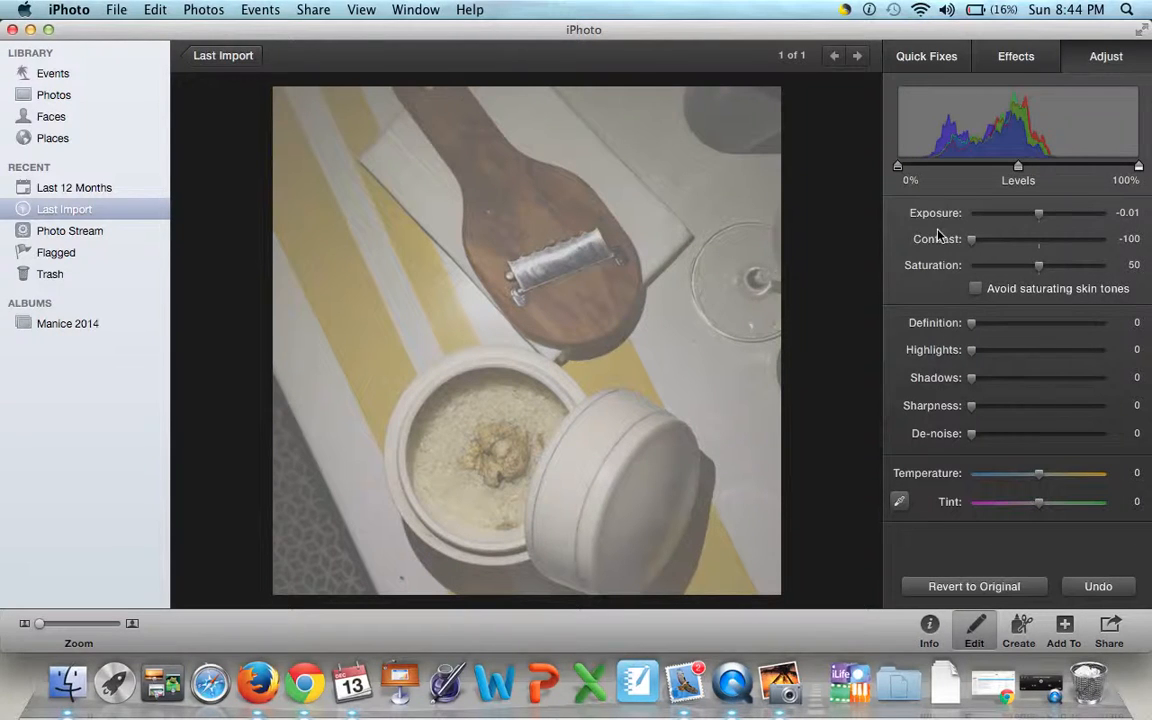
drag(938, 233, 1043, 248)
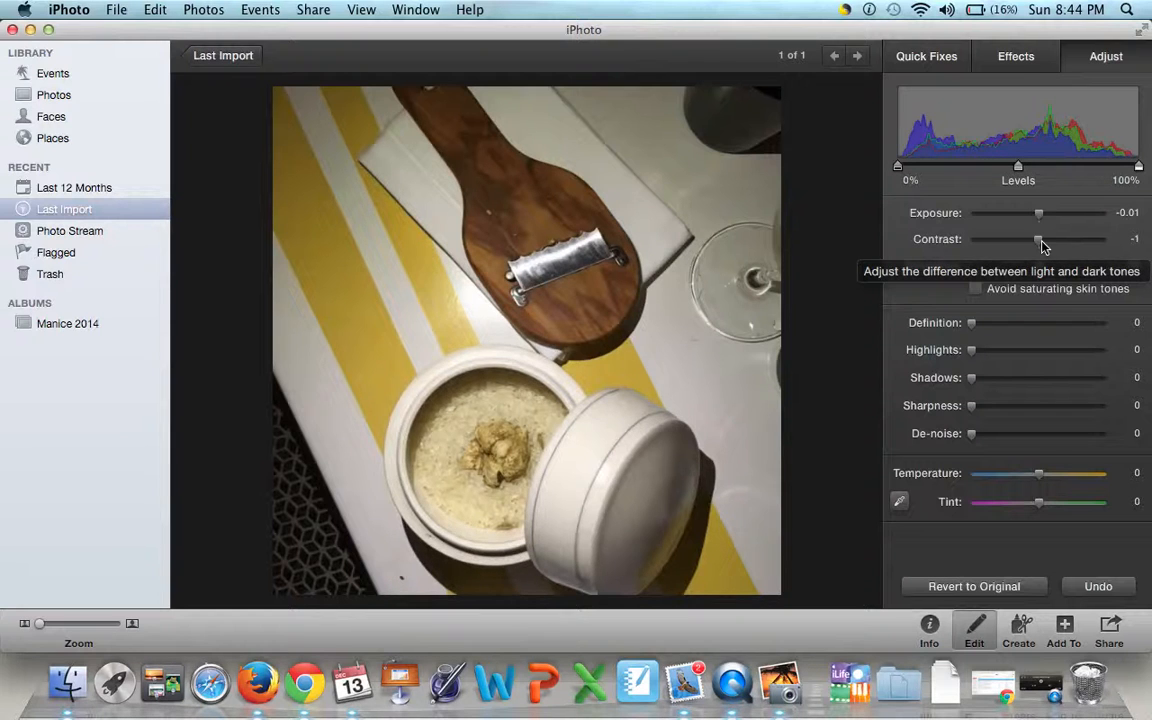
mouse_move(1041, 242)
mouse_down()
mouse_move(948, 252)
mouse_move(998, 243)
mouse_move(1127, 257)
mouse_move(1041, 252)
mouse_up()
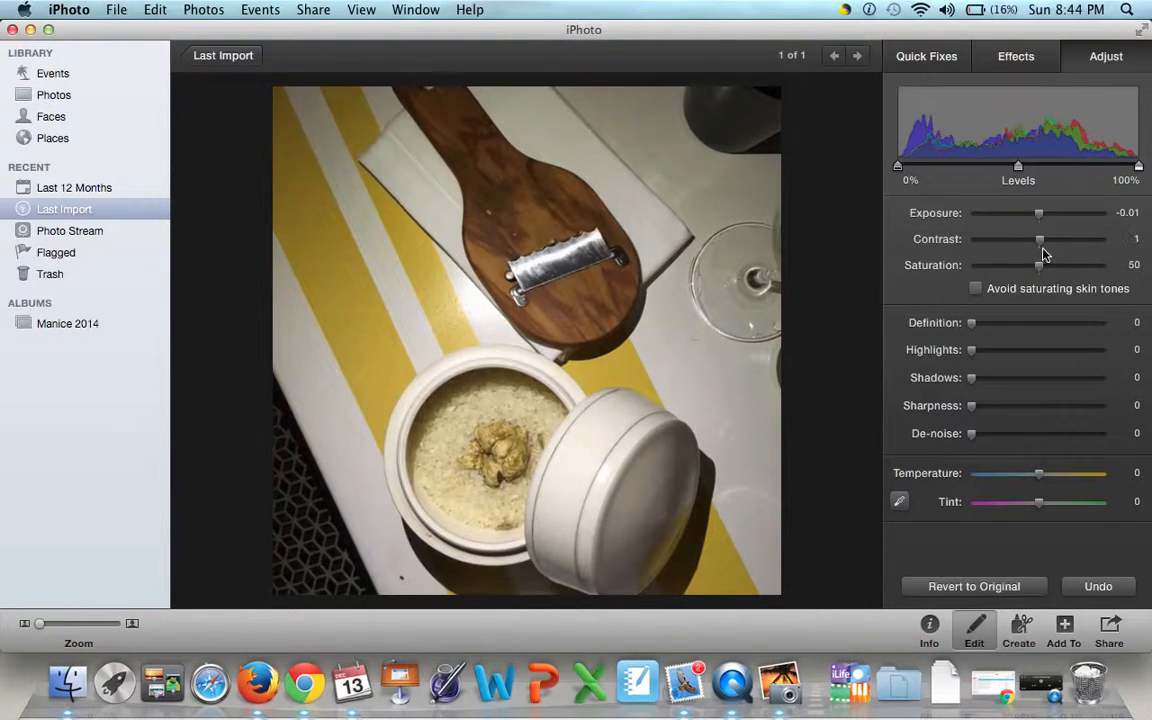
- Set the photo's saturation to 48, and turn skin tone protection on and off again
mouse_move(1041, 268)
mouse_down()
mouse_move(1150, 265)
mouse_move(1040, 266)
mouse_up()
mouse_move(1039, 265)
mouse_down()
mouse_move(1150, 280)
mouse_move(1059, 265)
mouse_move(968, 270)
mouse_move(1047, 265)
mouse_move(1039, 280)
mouse_up()
click(976, 289)
click(976, 289)
- Try out definition, highlights, shadows, sharpness at 100 and de-noise at 100, returning each to 0
mouse_move(975, 330)
mouse_down()
mouse_move(1113, 327)
mouse_move(954, 327)
mouse_up()
drag(971, 323, 951, 357)
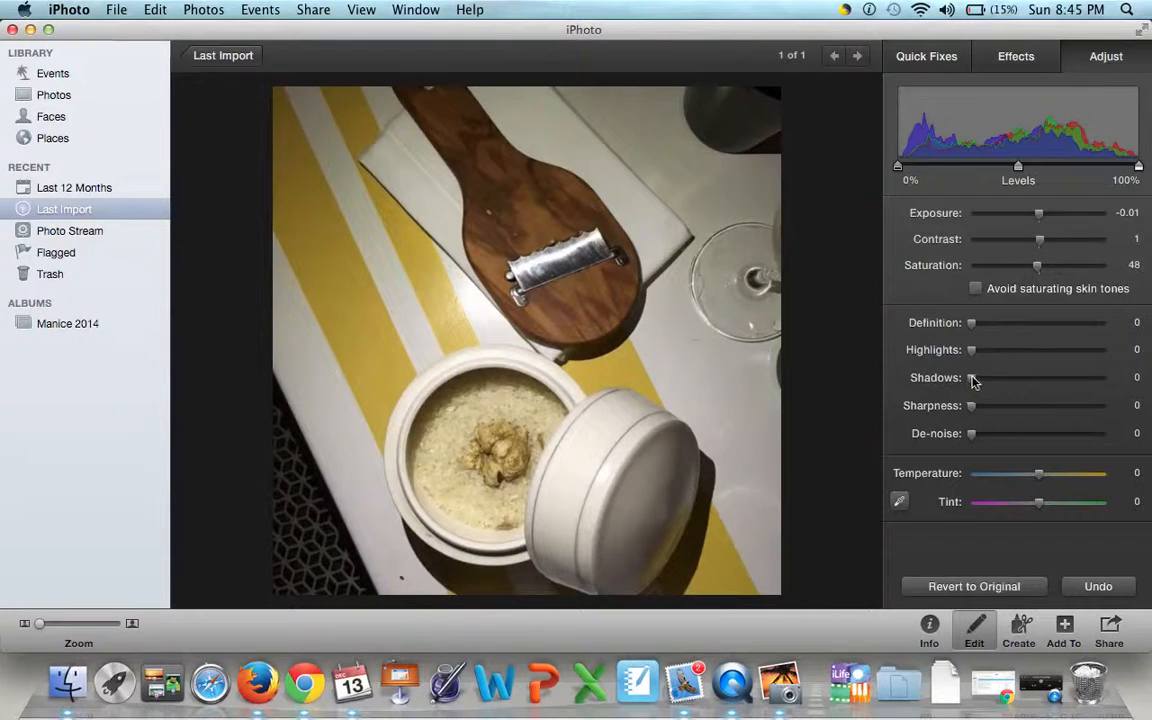
drag(973, 380, 933, 378)
drag(971, 406, 1150, 446)
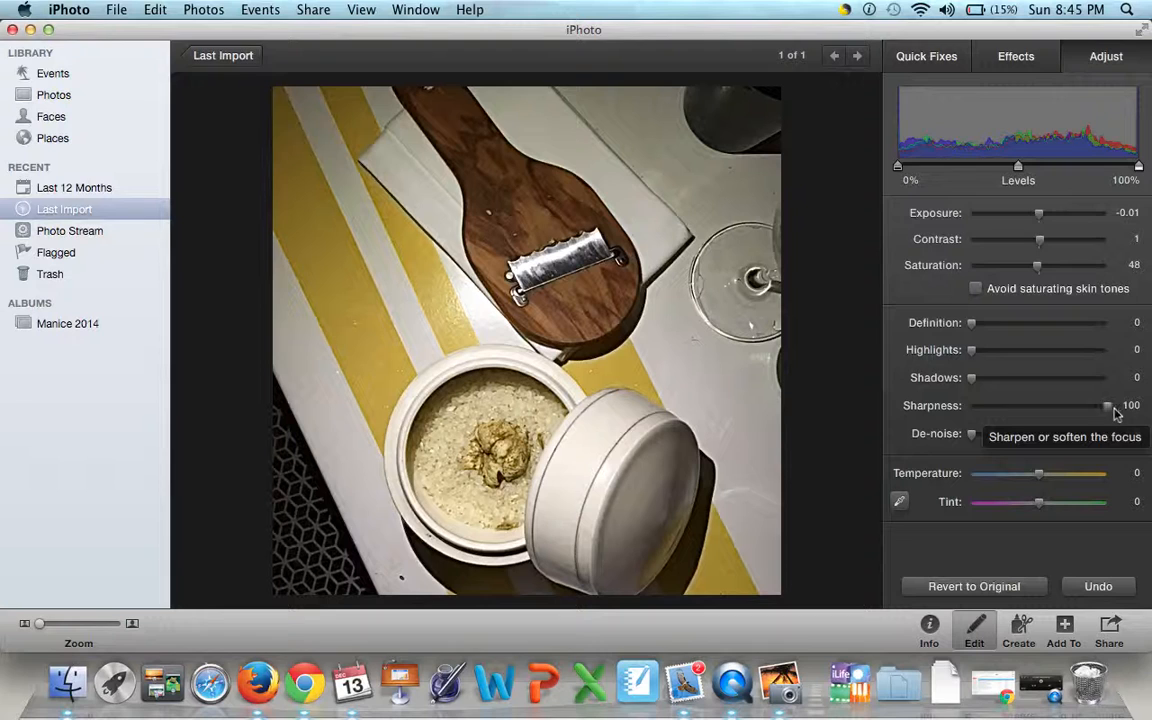
drag(1106, 406, 1150, 450)
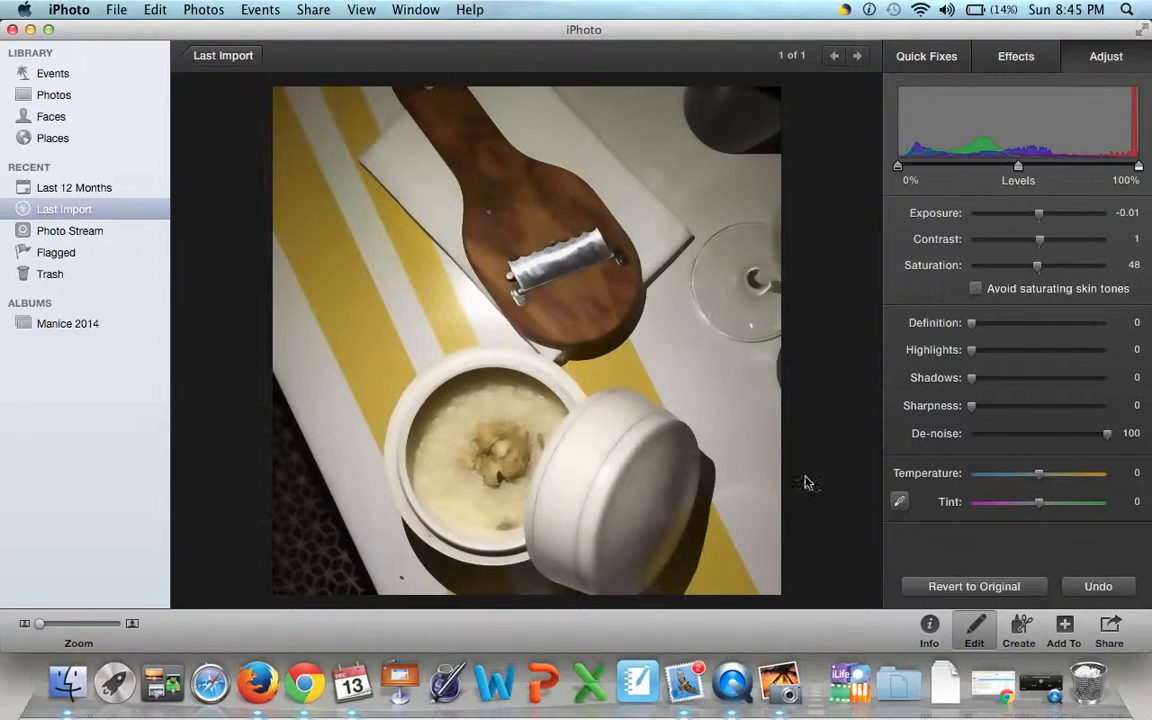
drag(1107, 441, 966, 437)
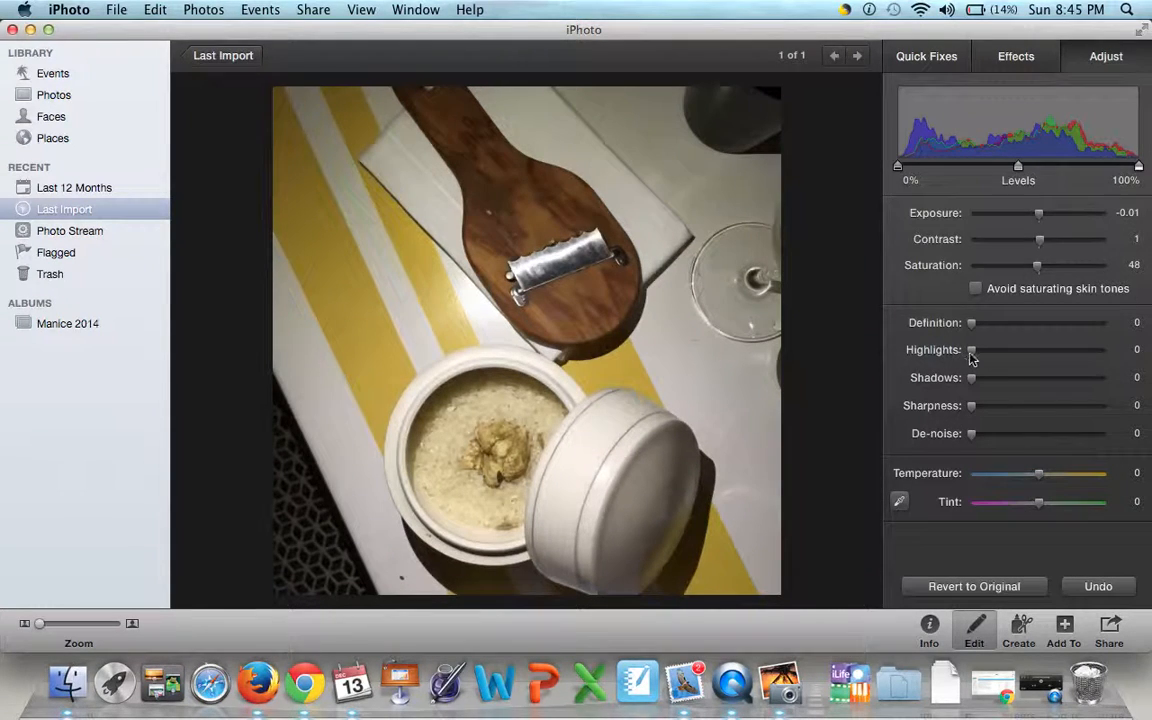
drag(972, 352, 916, 372)
- Set the photo's temperature to -6 and its tint to -2
drag(1041, 476, 1040, 518)
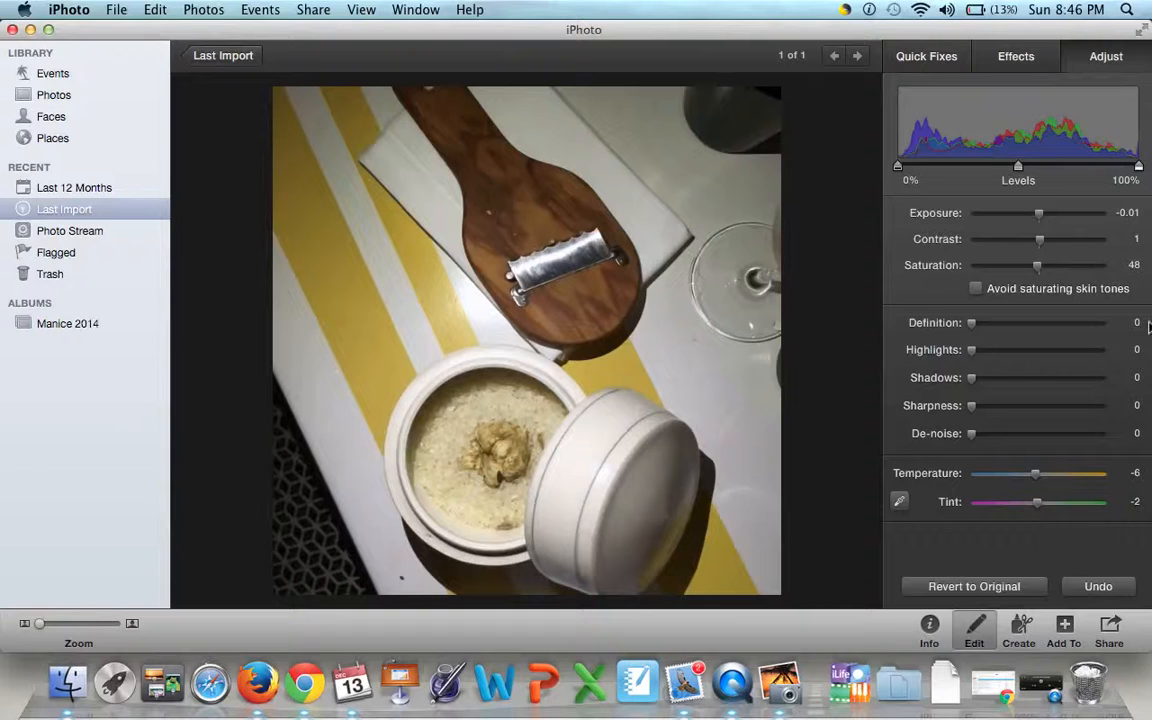
- Try cropping the photo to the lower area with the bowl and its lid, and undo the crop
click(930, 60)
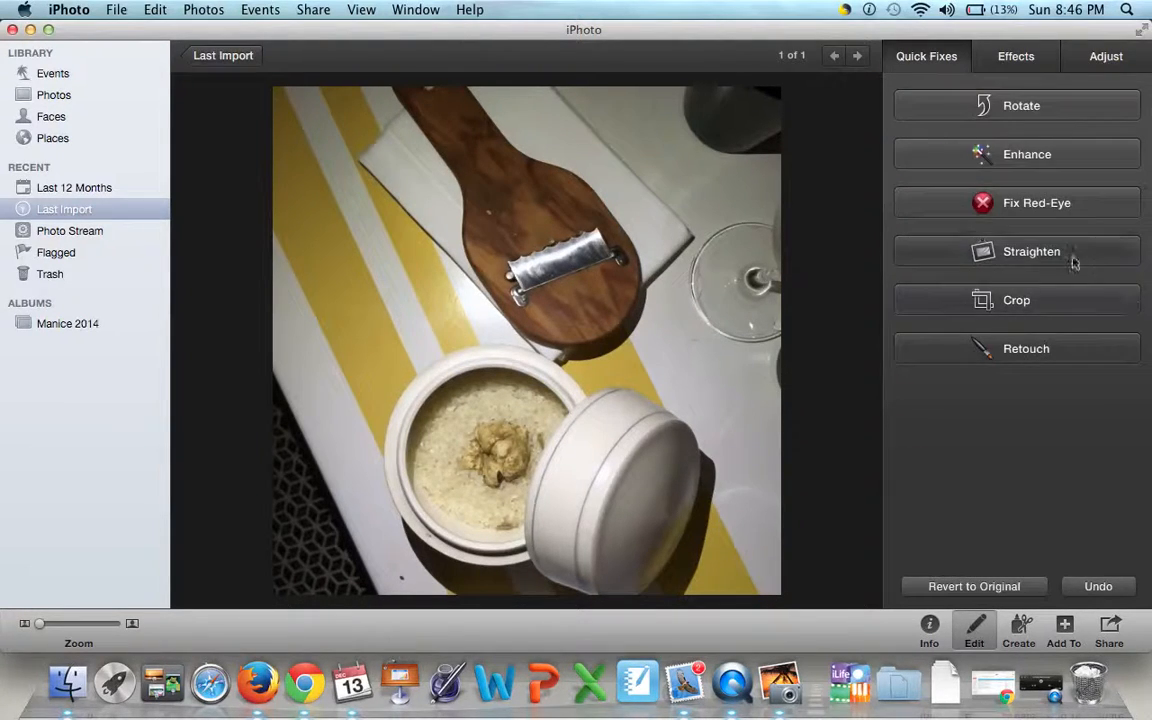
click(1047, 304)
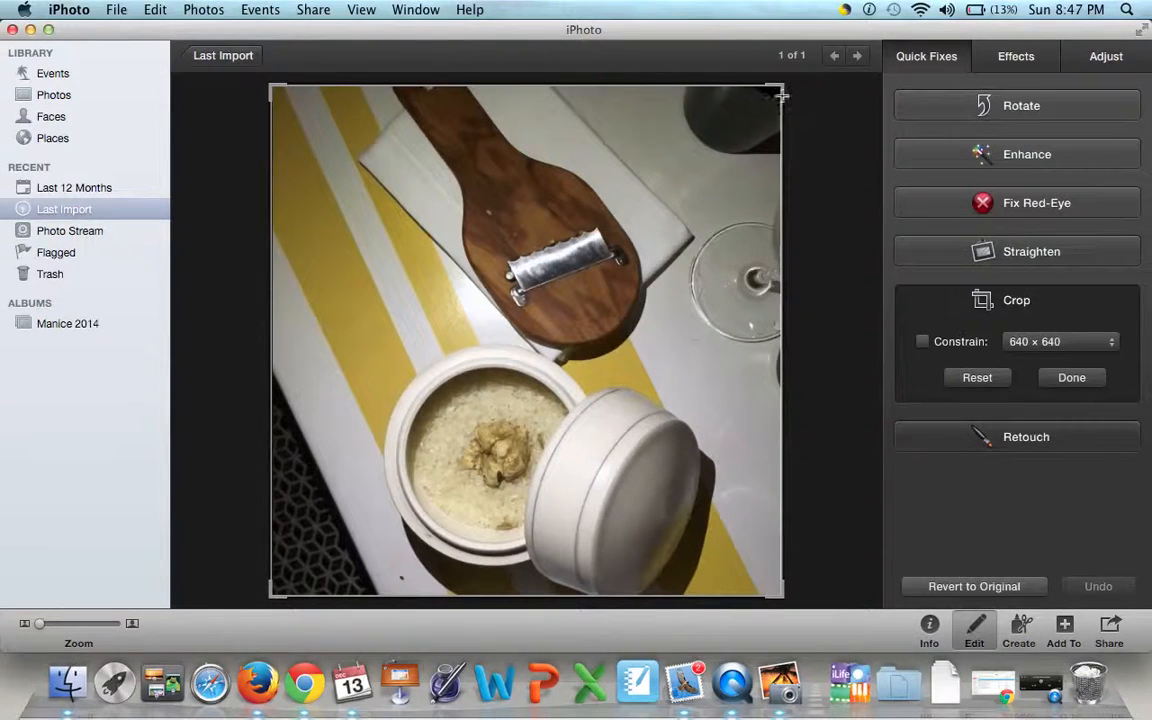
drag(782, 95, 720, 346)
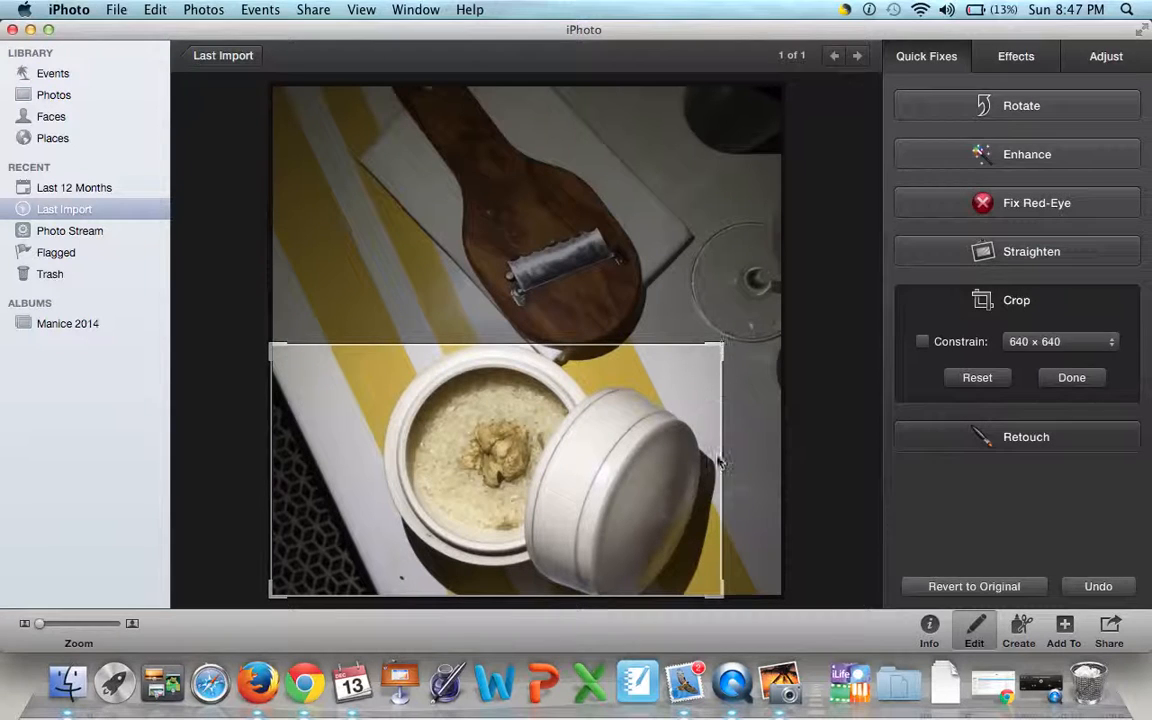
drag(719, 462, 752, 468)
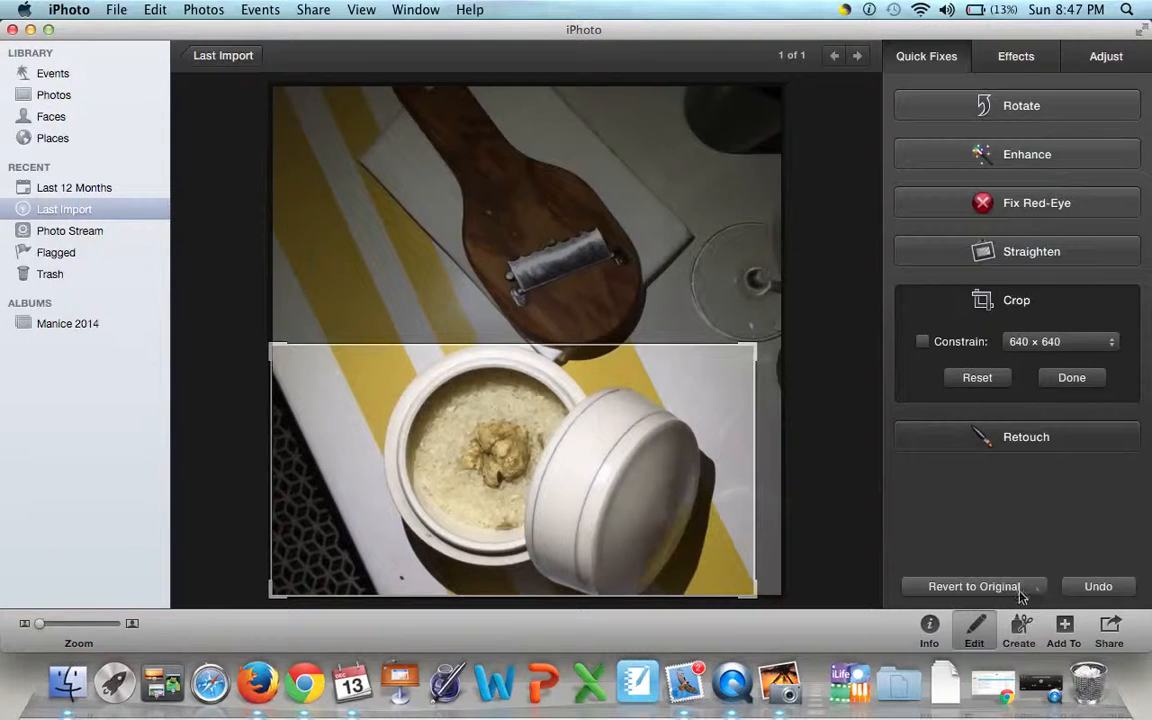
click(1075, 385)
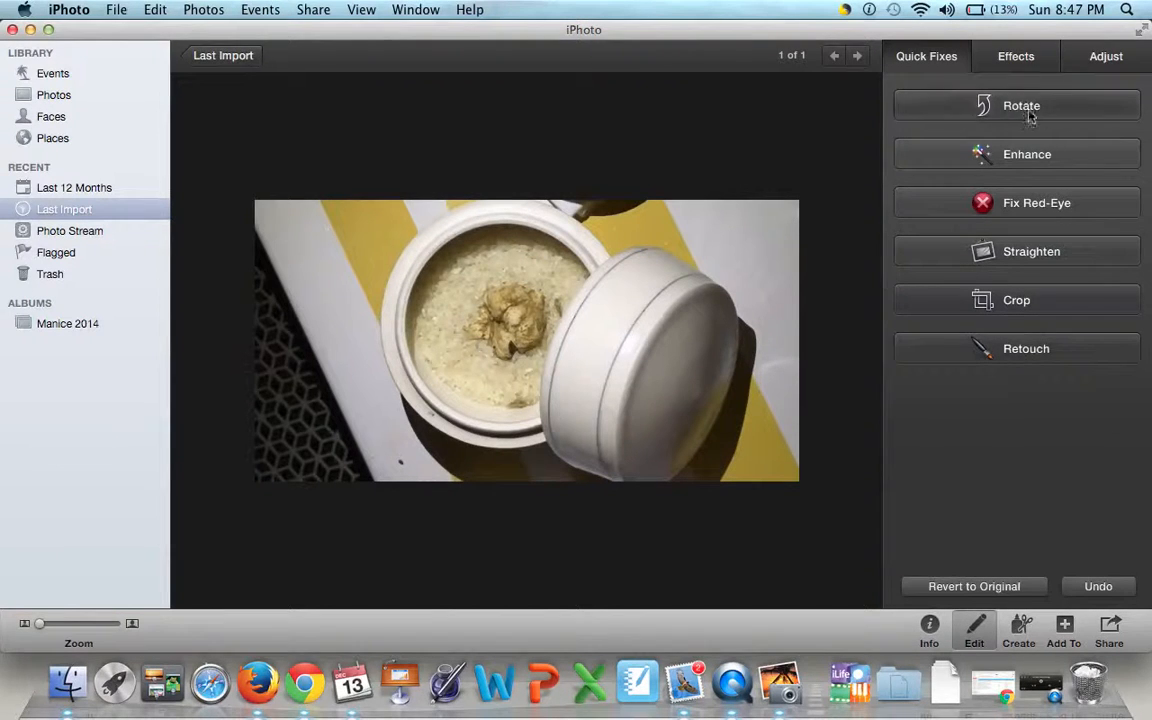
click(1086, 588)
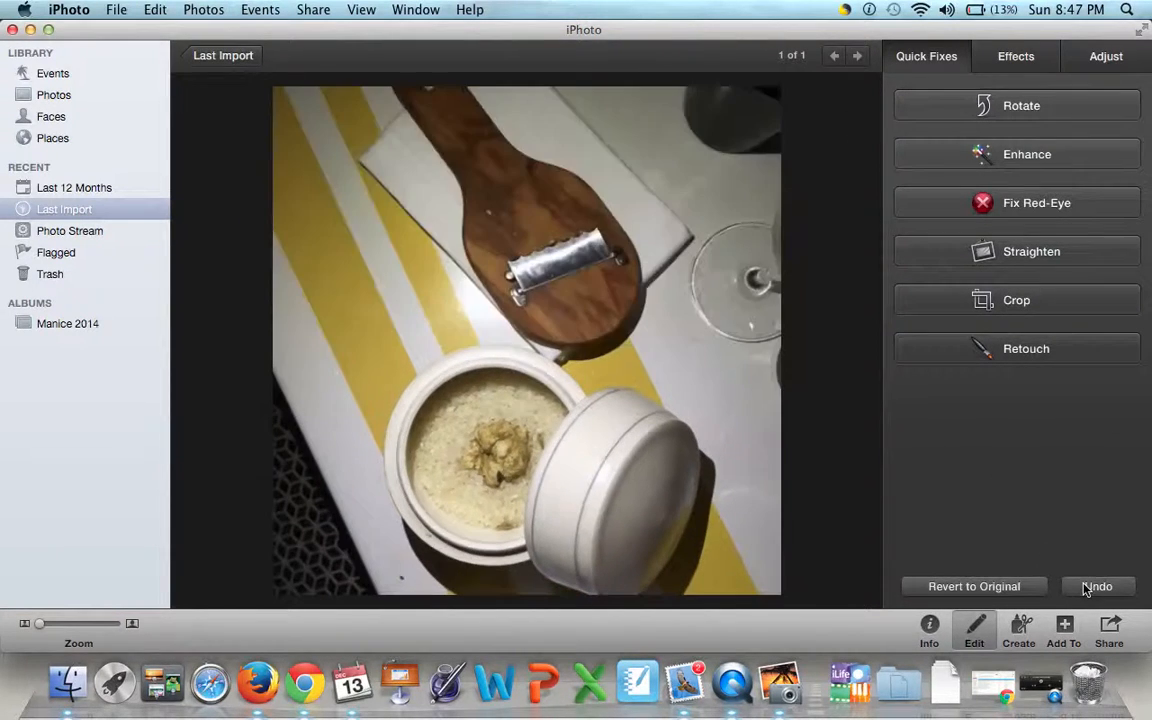
- Try cropping the photo to the upper area with the wooden cutter board
click(1018, 300)
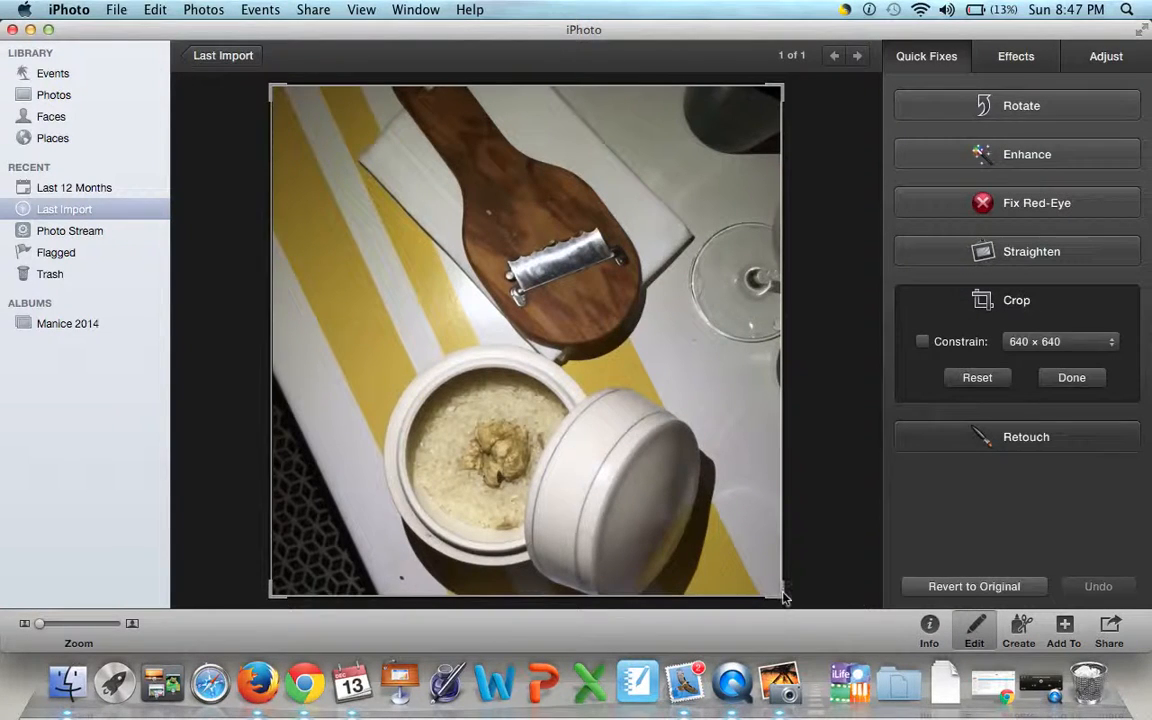
drag(784, 597, 698, 360)
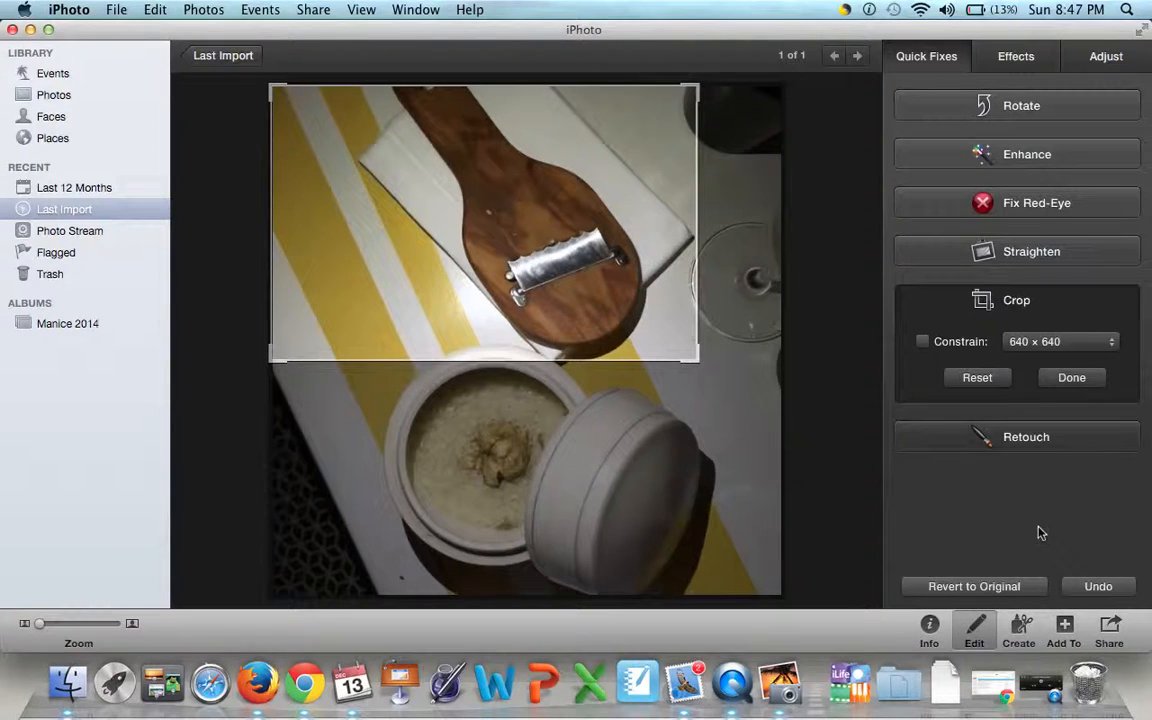
click(1075, 381)
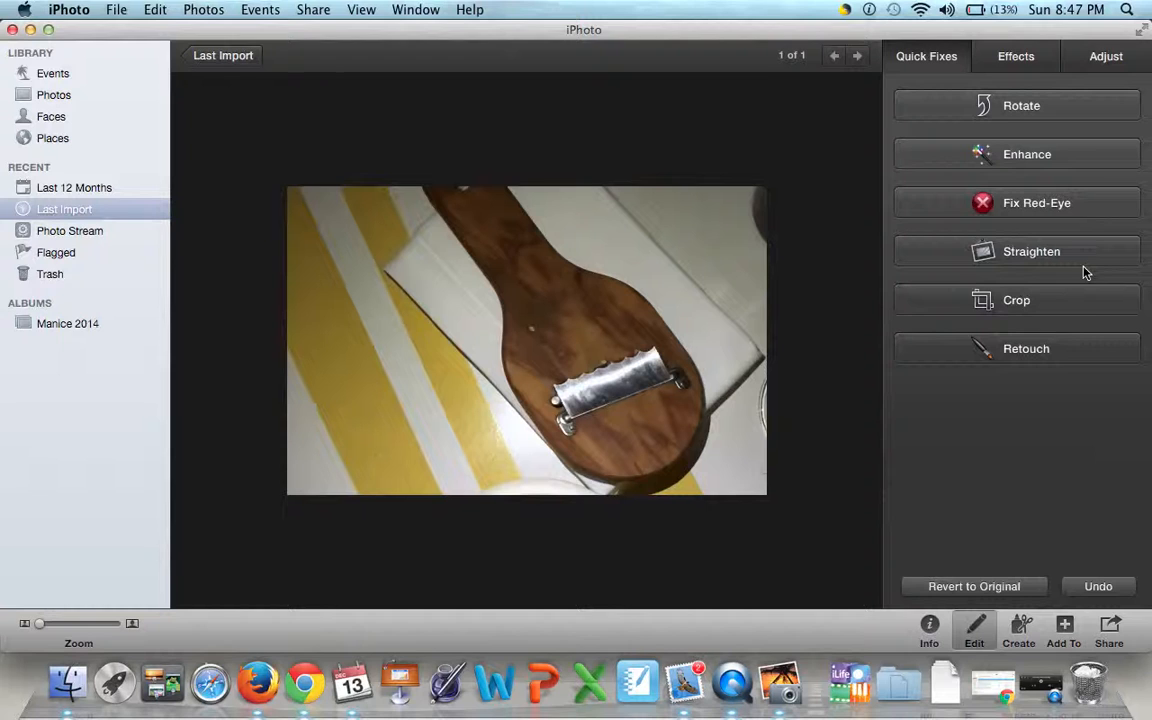
- Try rotating the photo through four quarter turns, and undo the rotations together with the crop
click(1046, 103)
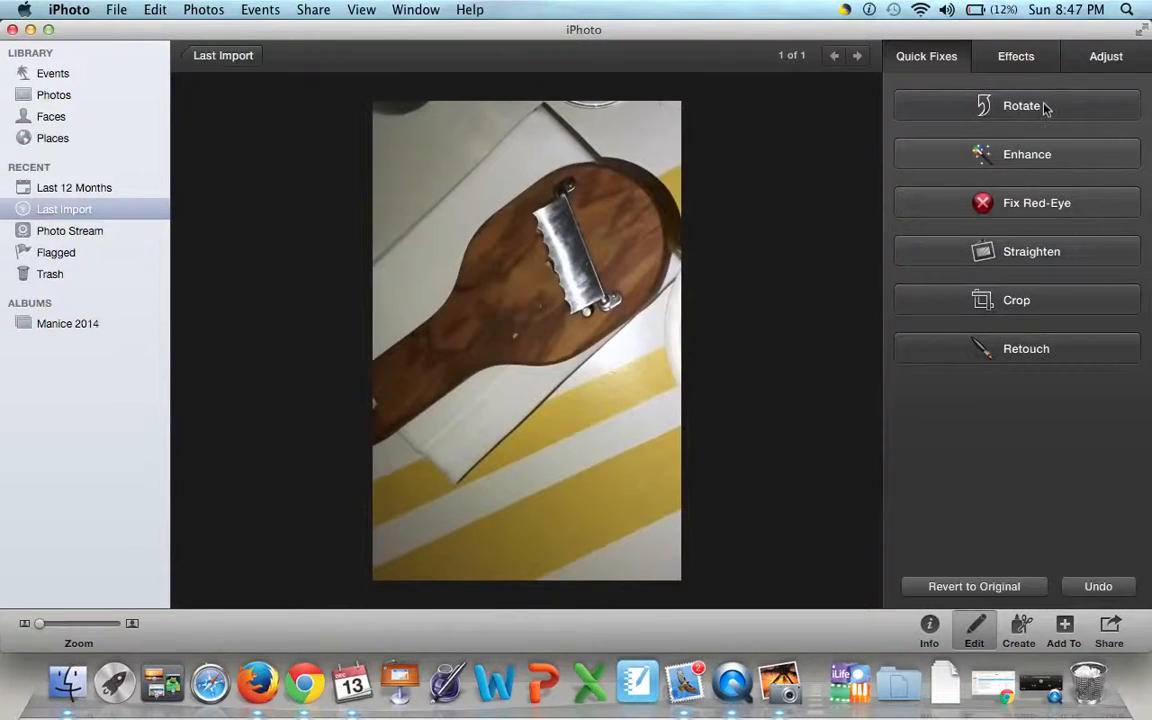
click(1046, 106)
click(1046, 106)
click(1046, 106)
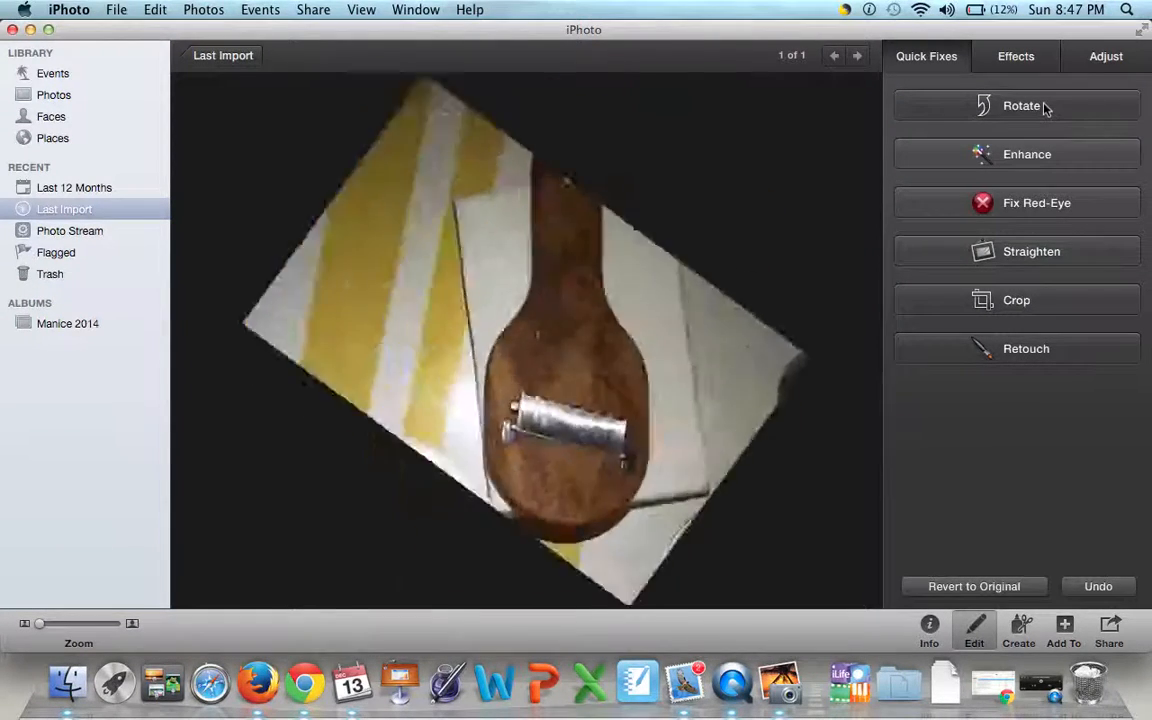
click(1097, 588)
click(1097, 588)
click(1097, 588)
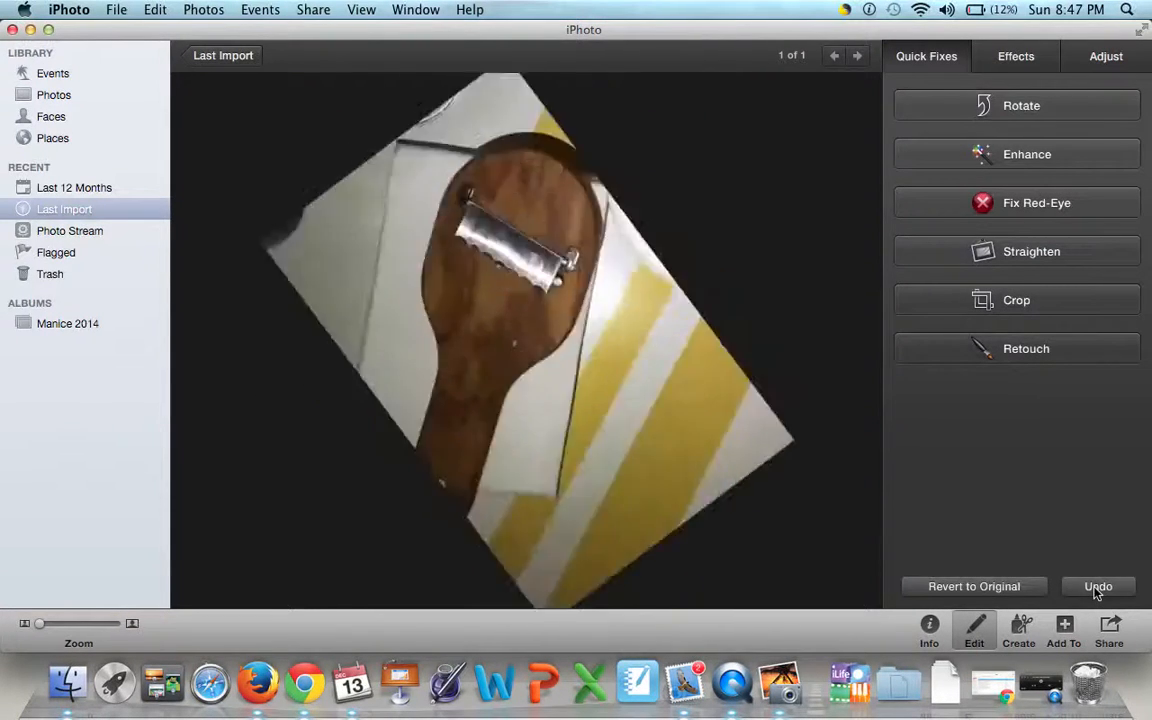
click(1097, 588)
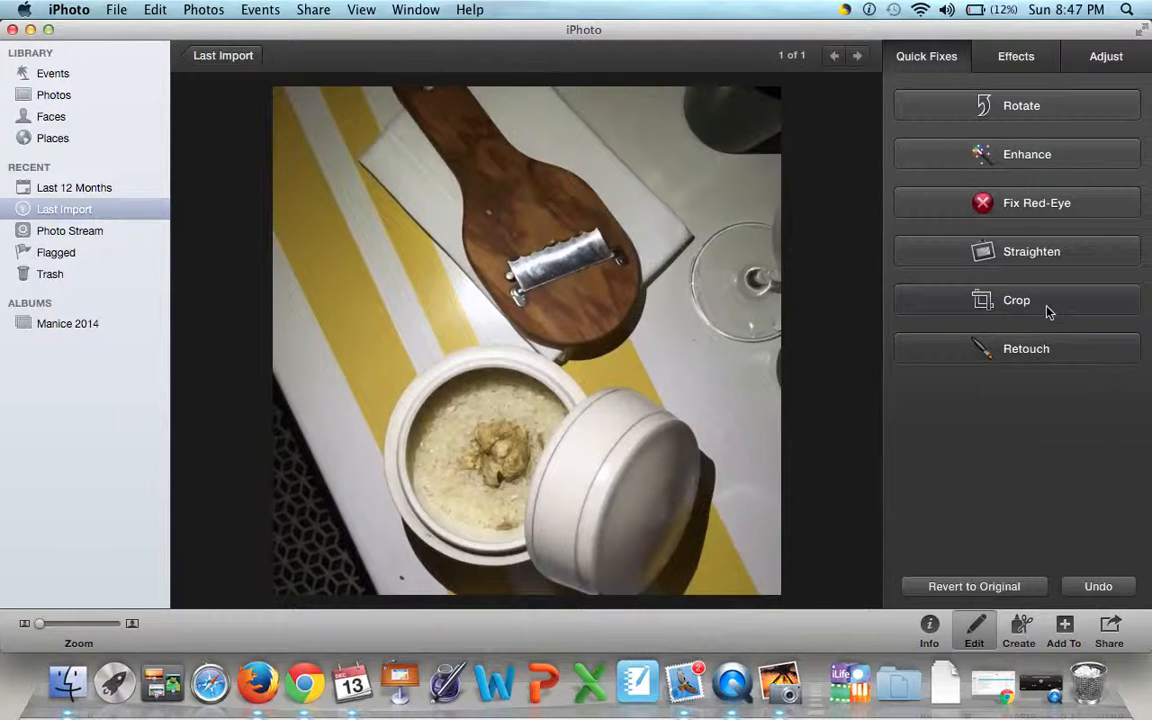
- Crop the strip with the wine glass off the photo's right side, cutting slightly into the bowl's lid
click(974, 303)
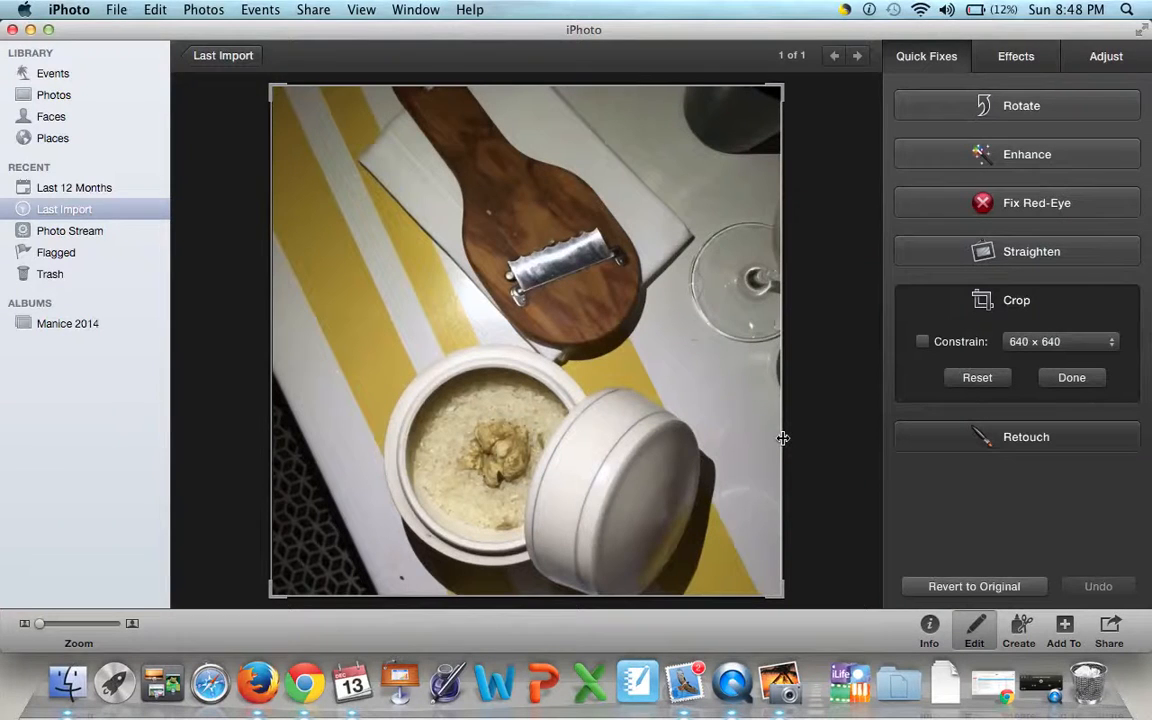
mouse_move(783, 437)
mouse_down()
mouse_move(720, 437)
mouse_move(784, 437)
mouse_up()
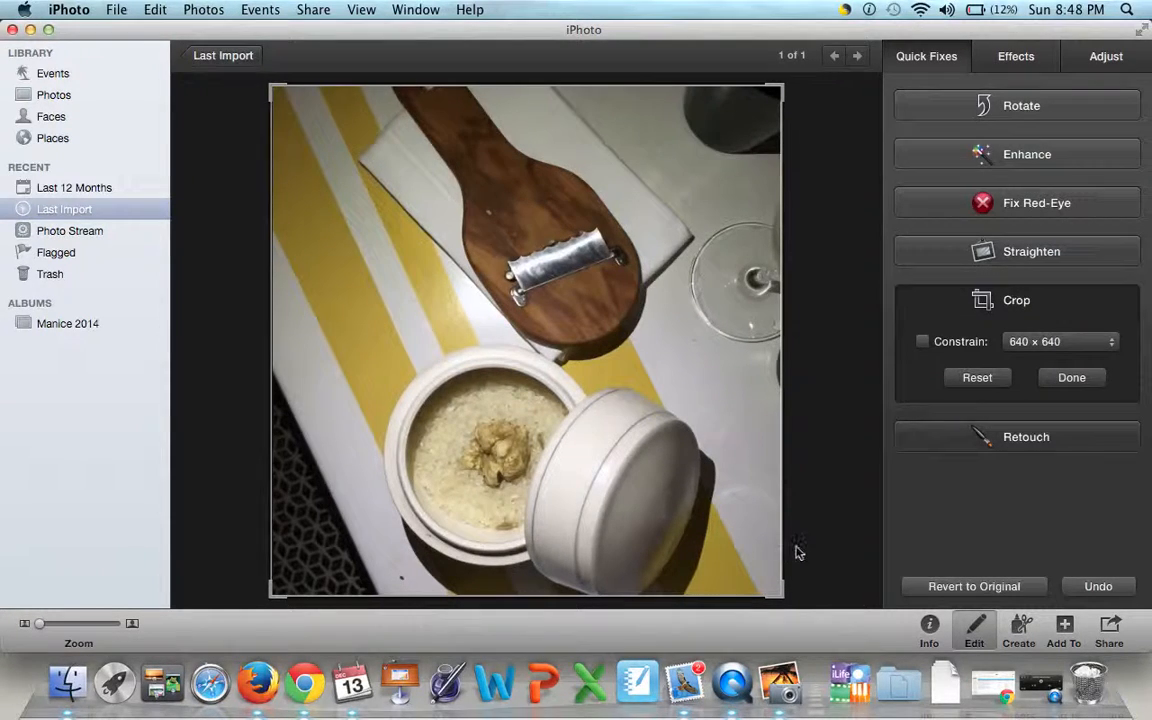
drag(782, 545, 689, 544)
click(1071, 377)
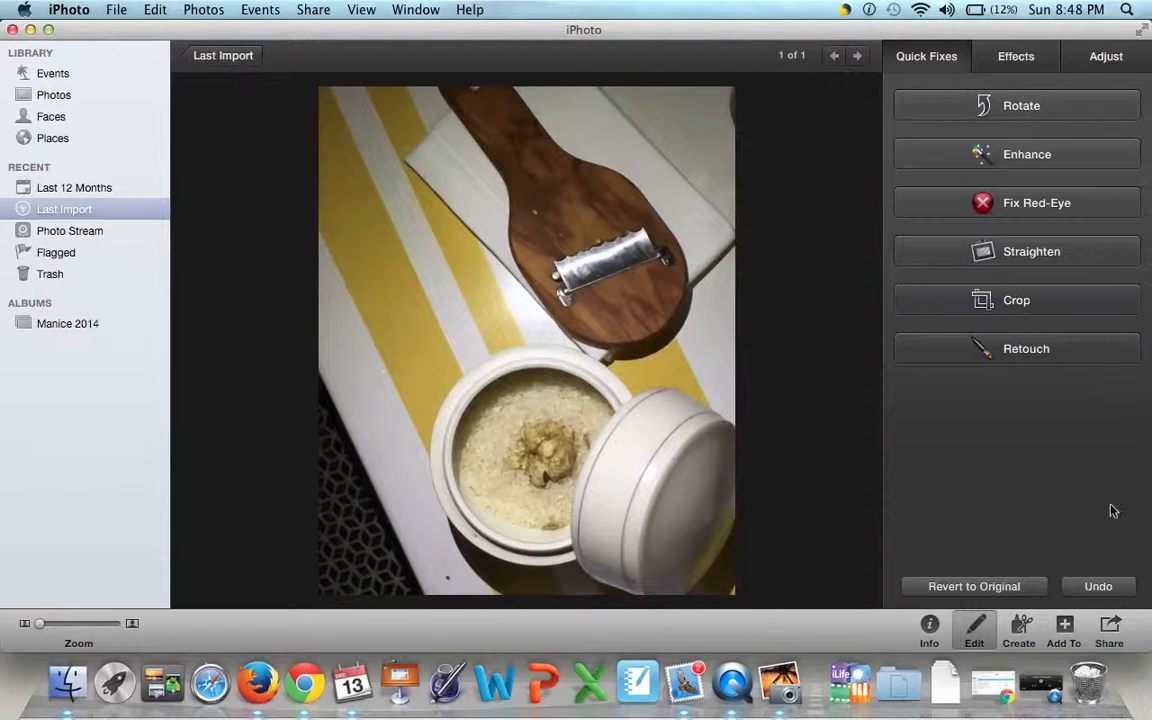
- Set the photo's exposure to -0.39, contrast to -4 and saturation to 54
click(1106, 60)
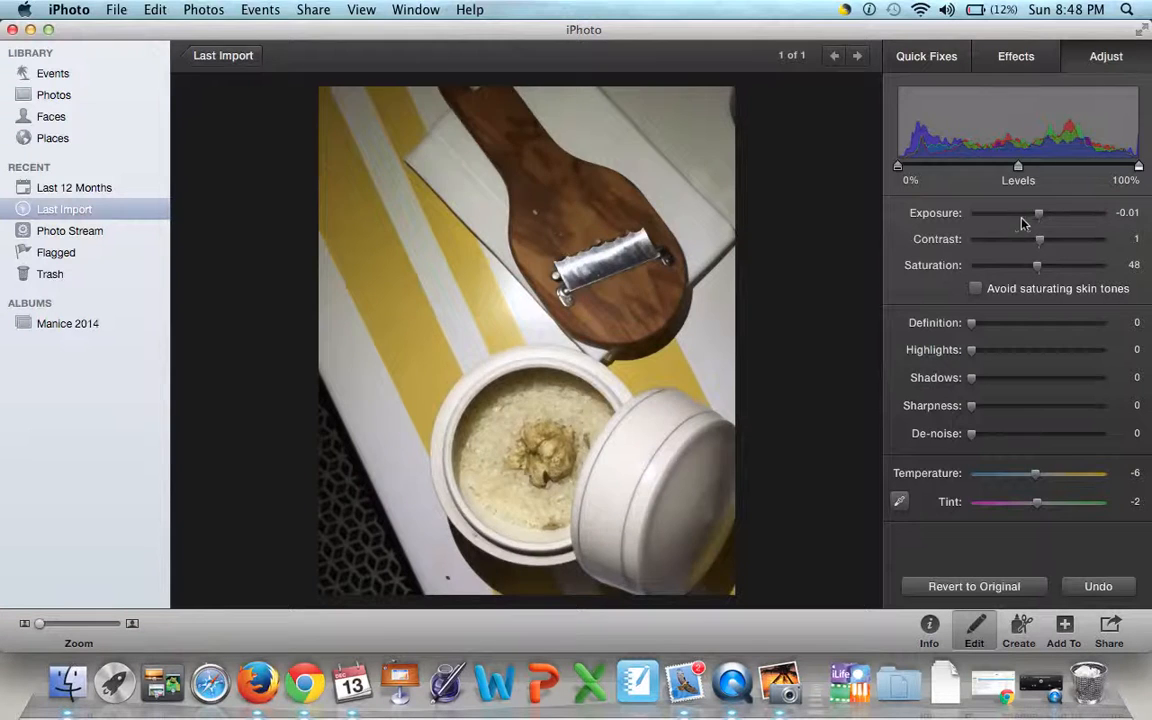
drag(1022, 224, 1048, 272)
click(737, 262)
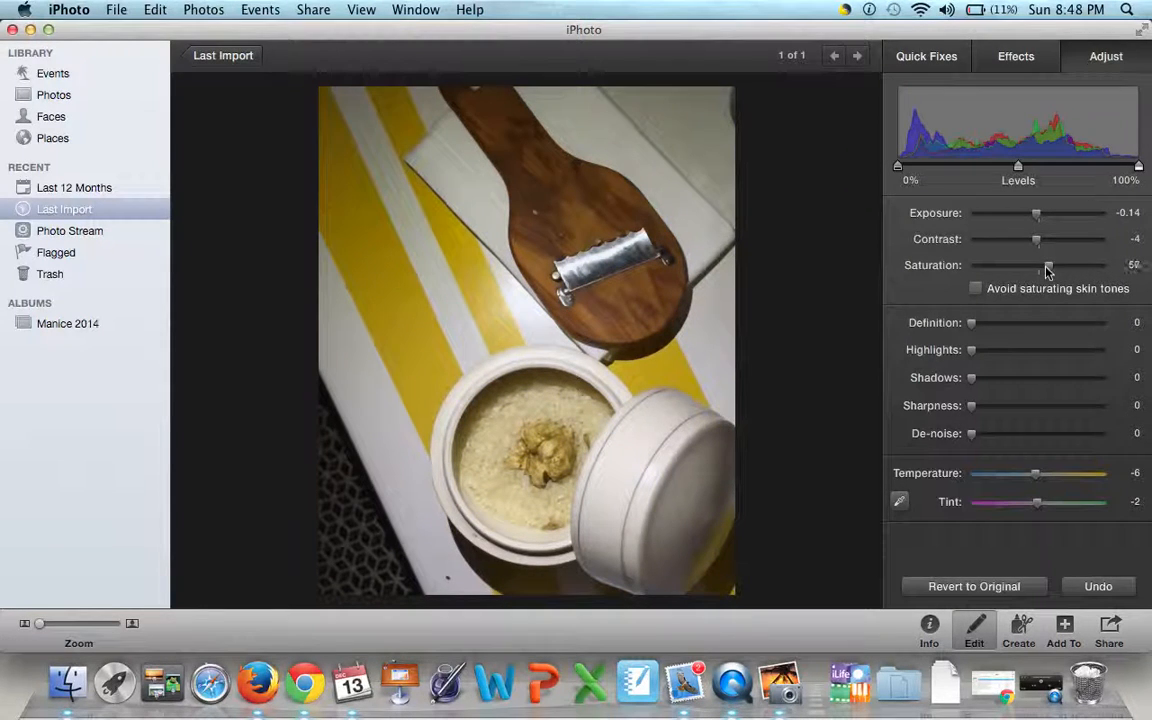
drag(1045, 272, 1043, 267)
drag(1038, 219, 1032, 218)
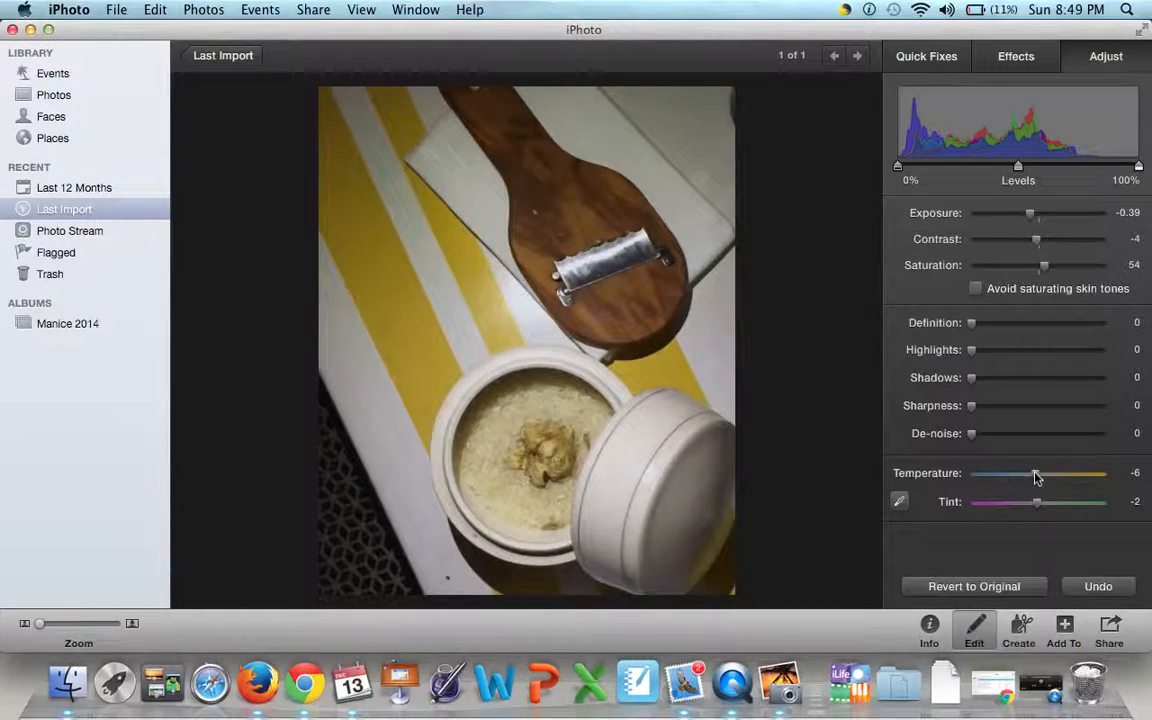
- Try a cooler temperature on the photo, and settle on -4
drag(1035, 478, 1020, 480)
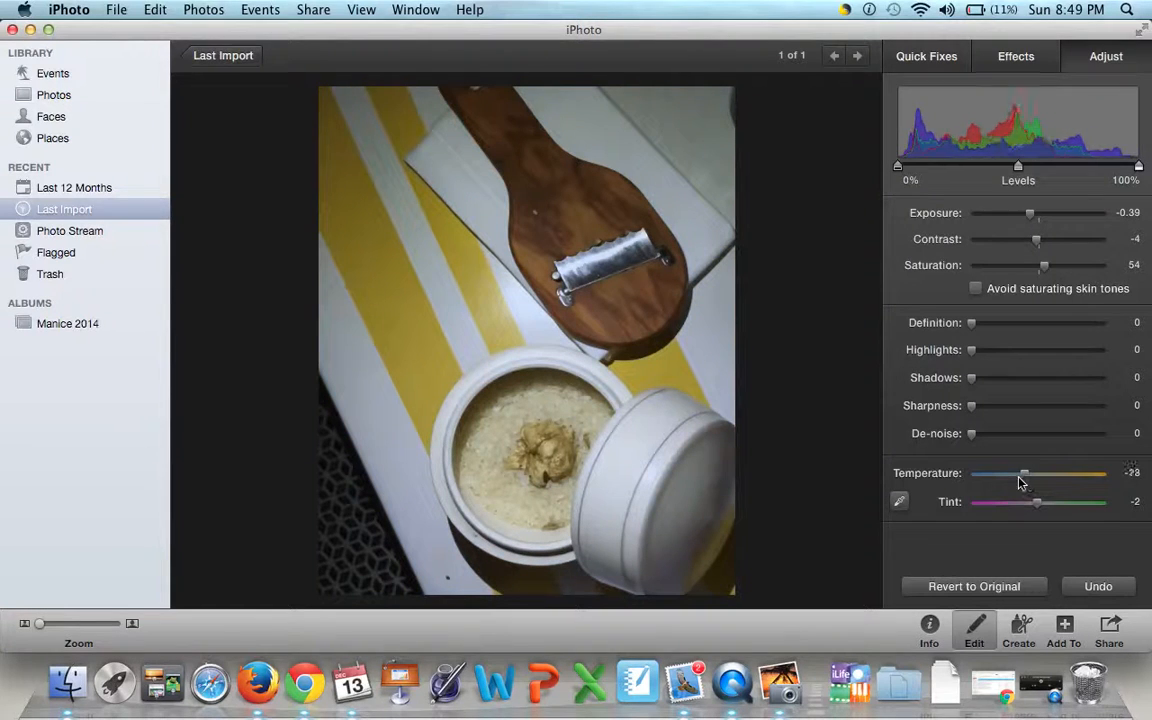
drag(1018, 480, 1037, 480)
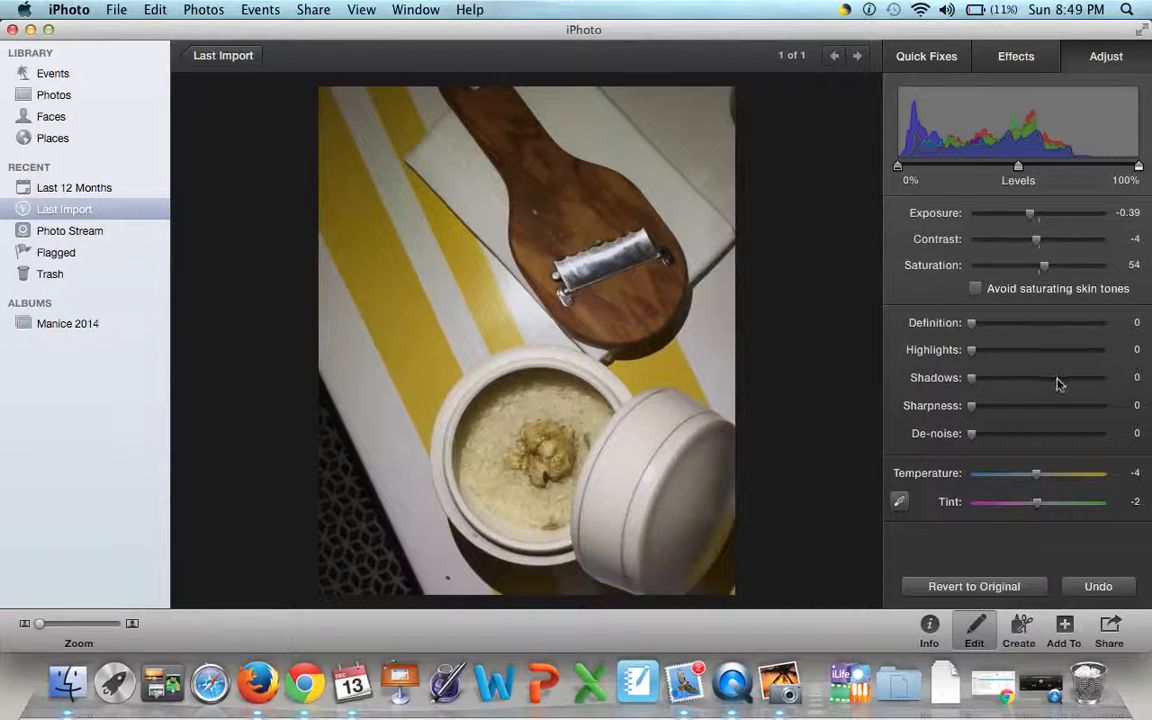
drag(975, 400, 915, 397)
- Leave editing and return to the Last Import overview, selecting the edited bowl photo
click(932, 58)
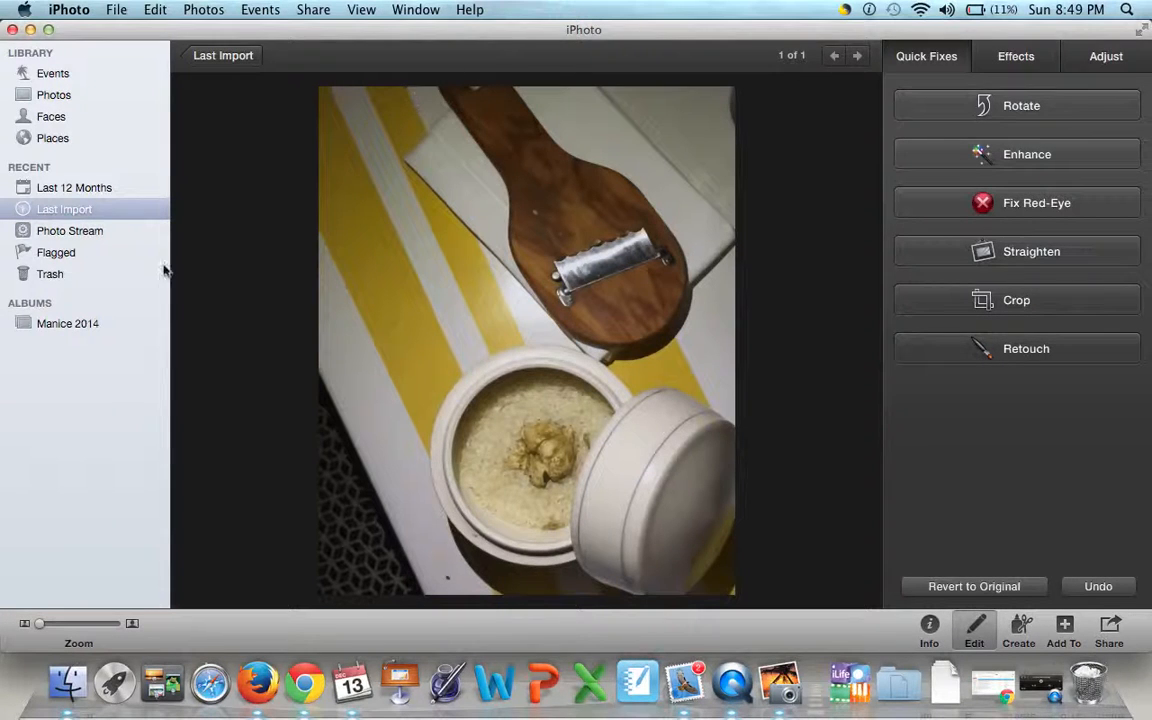
click(113, 212)
click(215, 58)
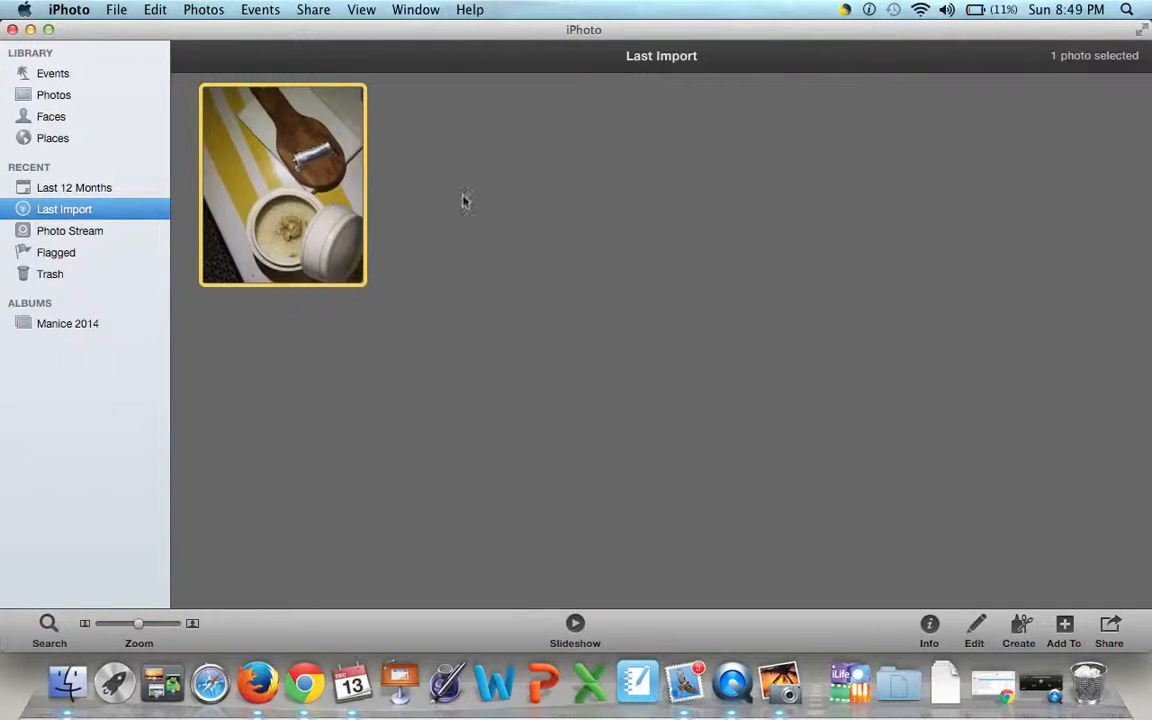
click(615, 187)
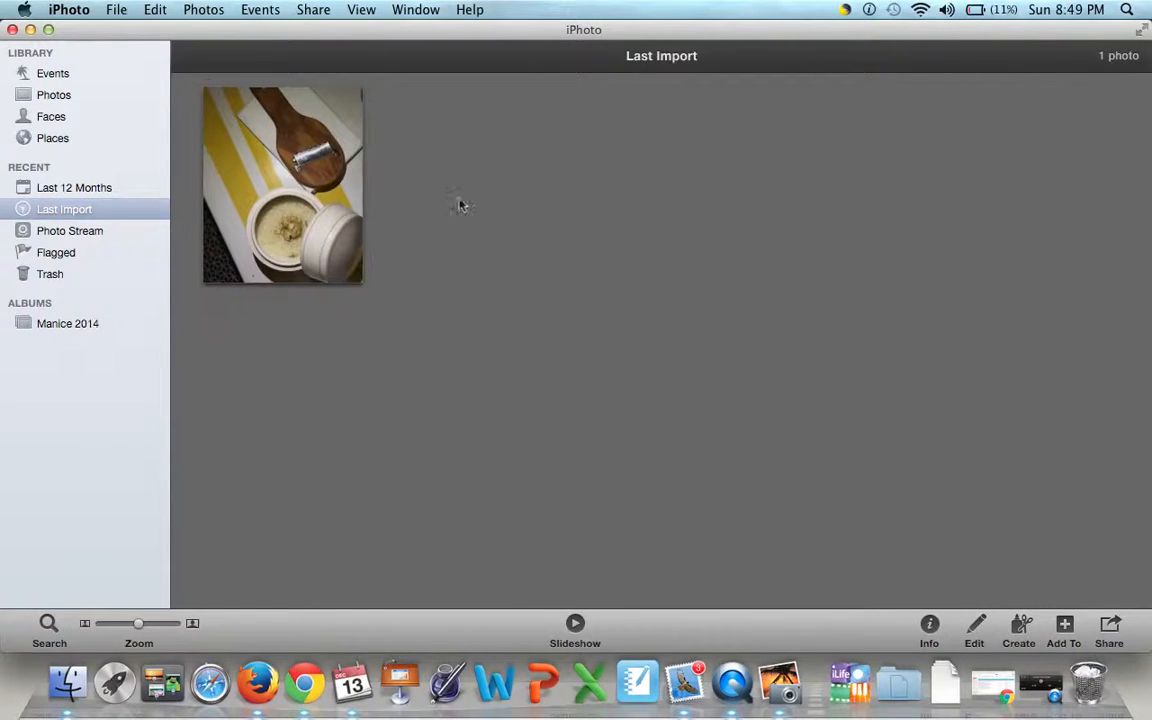
click(290, 203)
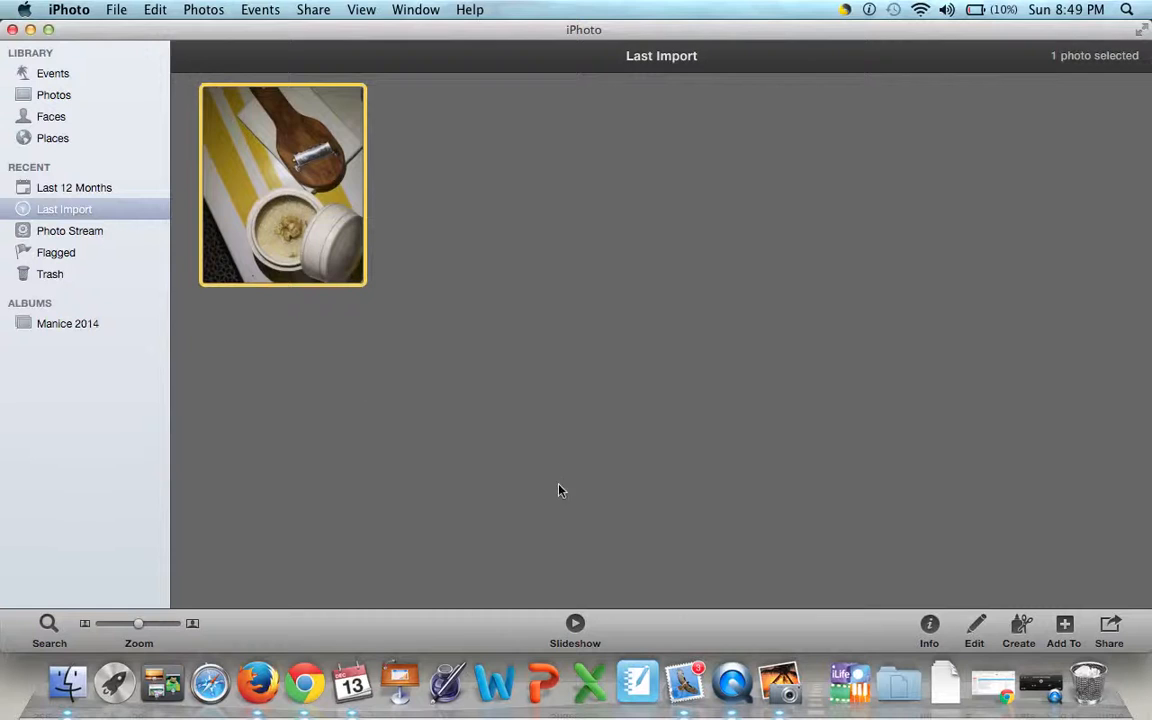
- Import IMG_1473.JPG from the desktop, accepting it as a duplicate photo
click(360, 478)
drag(514, 44, 506, 137)
drag(335, 45, 504, 301)
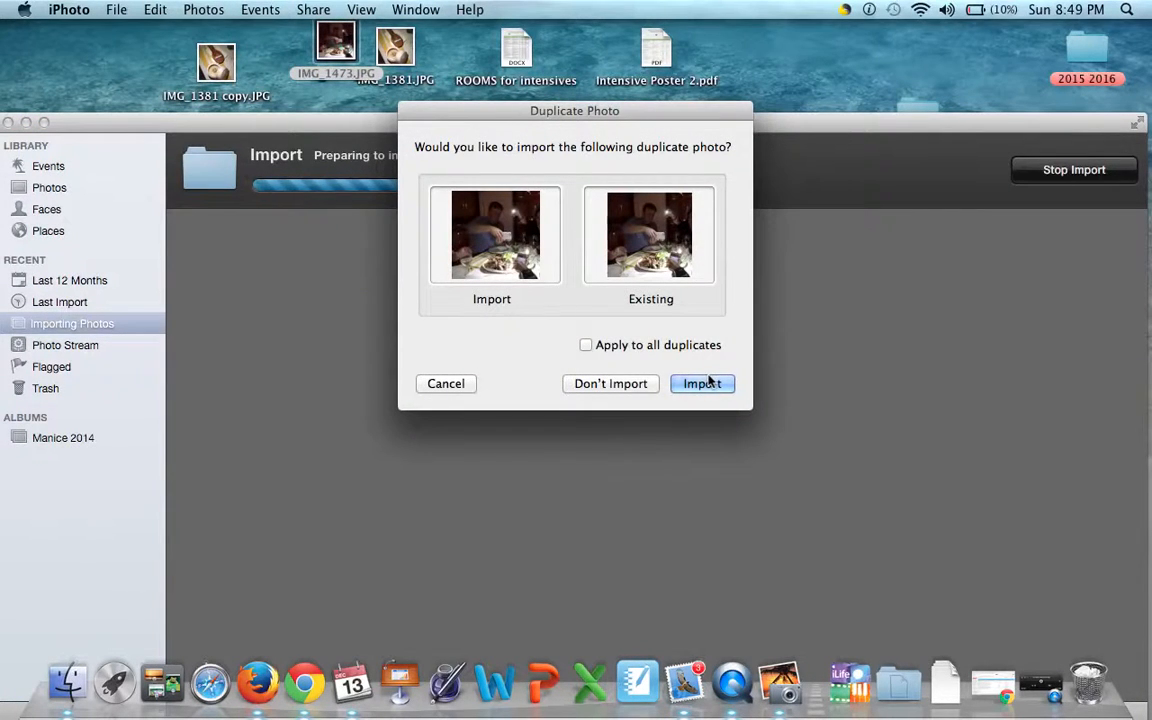
click(703, 385)
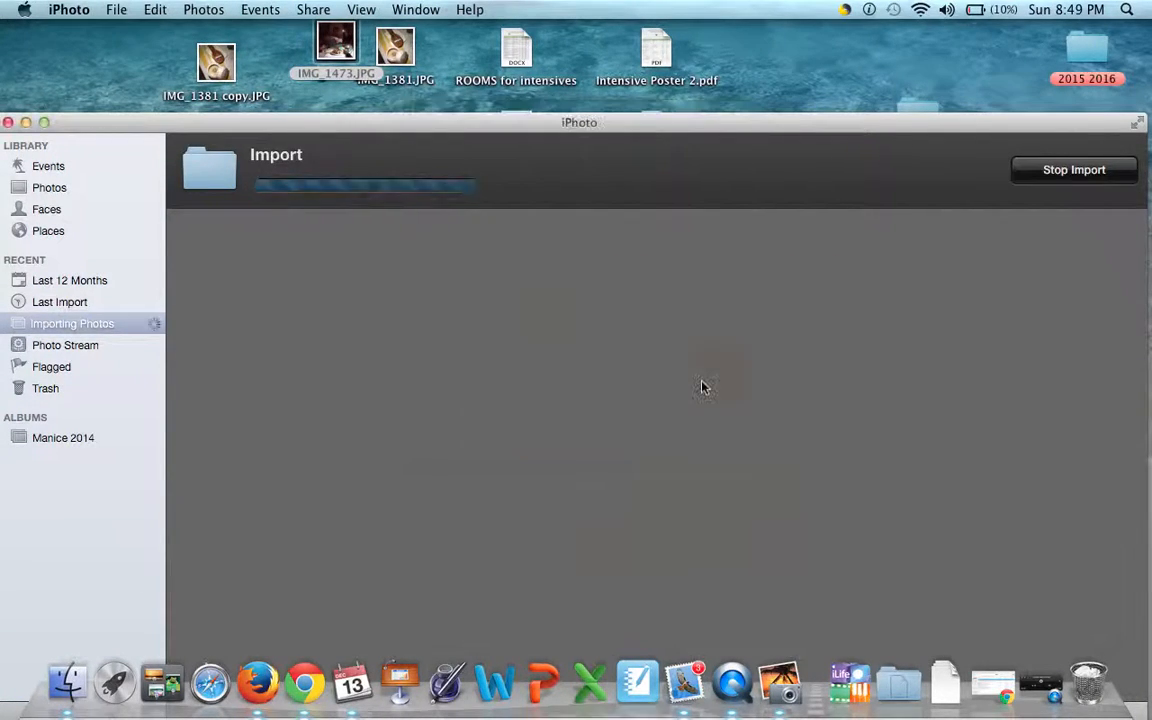
- Open the imported dinner photo, move the window back up, and open the photo for editing
double_click(252, 343)
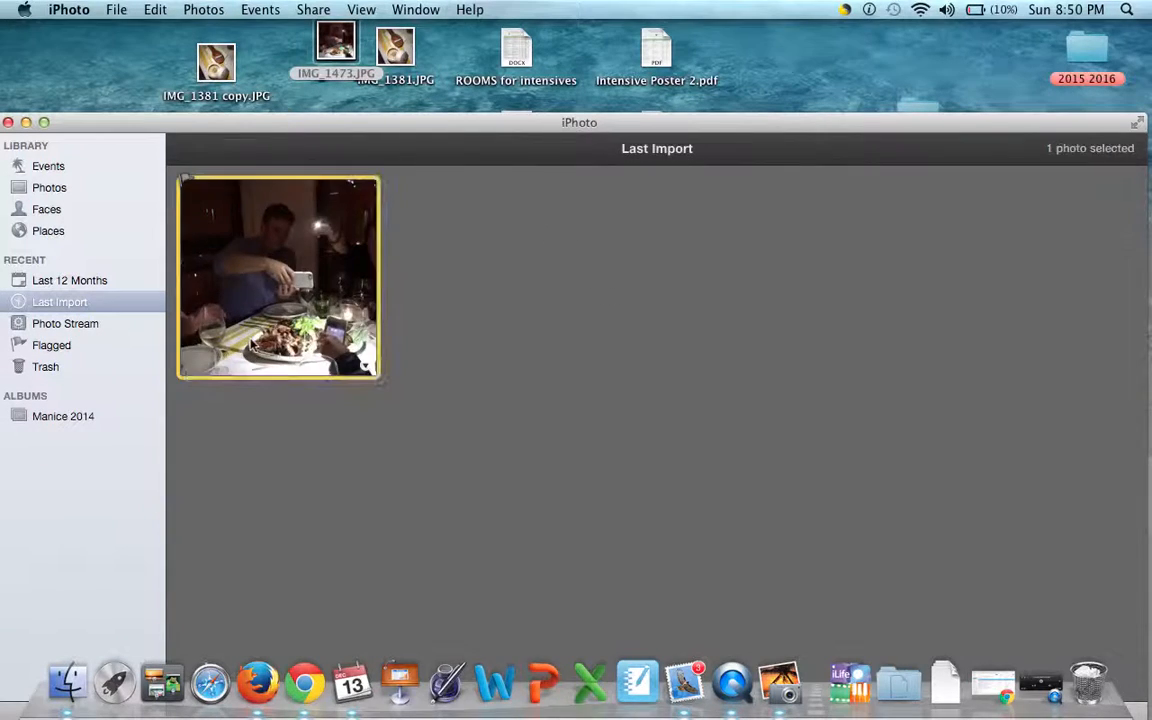
drag(788, 130, 775, 37)
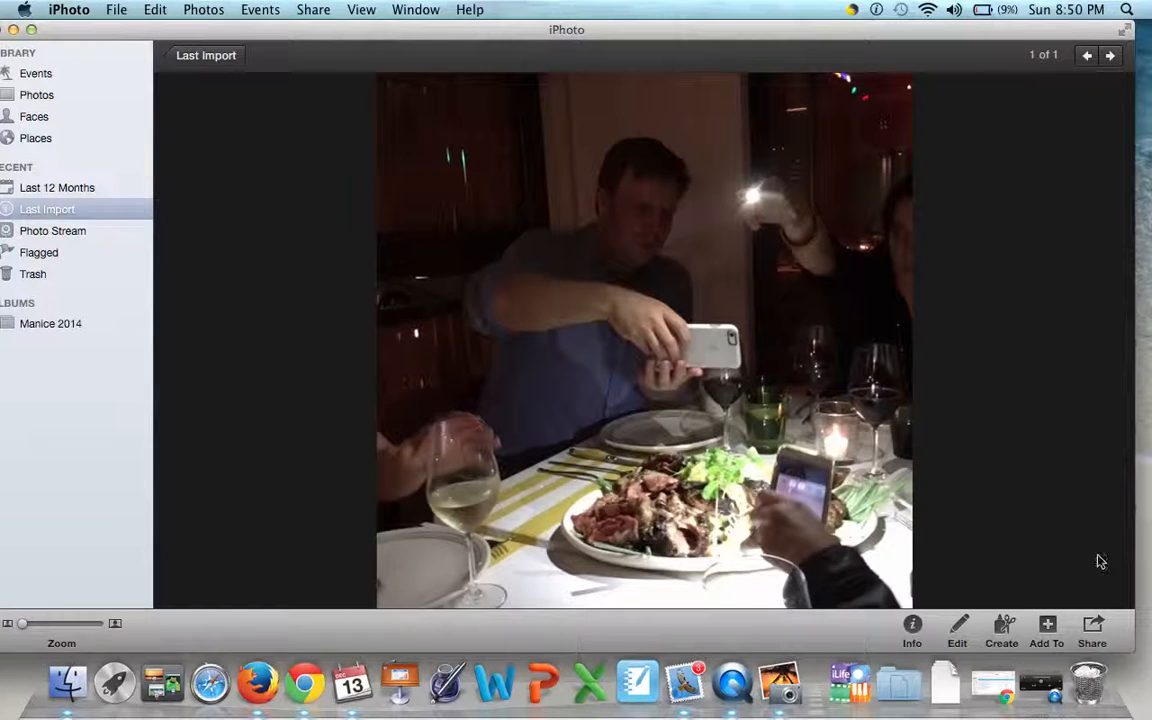
click(957, 632)
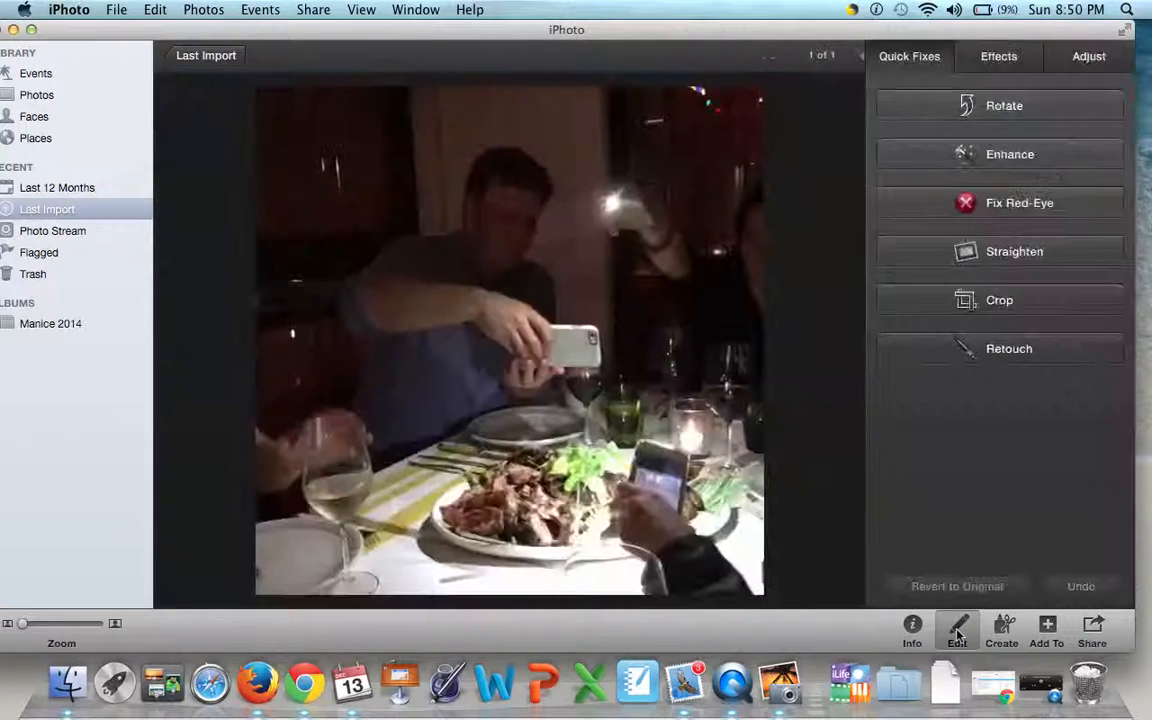
- Try cropping the dinner photo to a wide band around the man holding the phone, without the food
click(1000, 299)
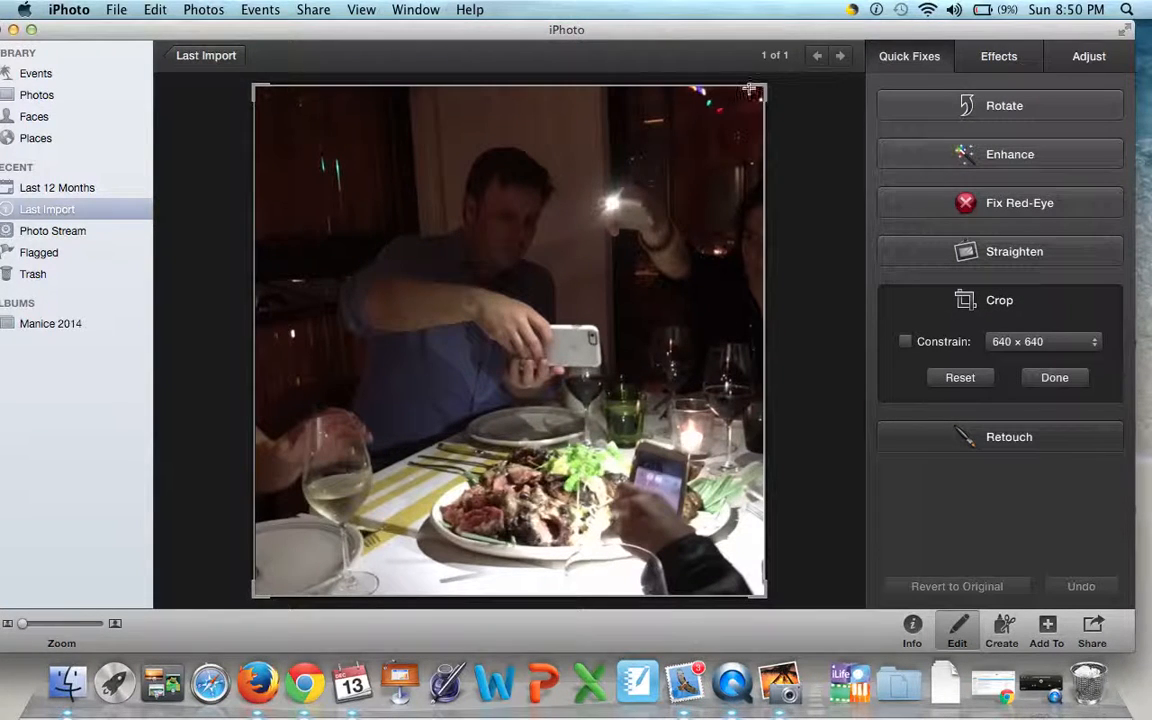
drag(749, 90, 767, 138)
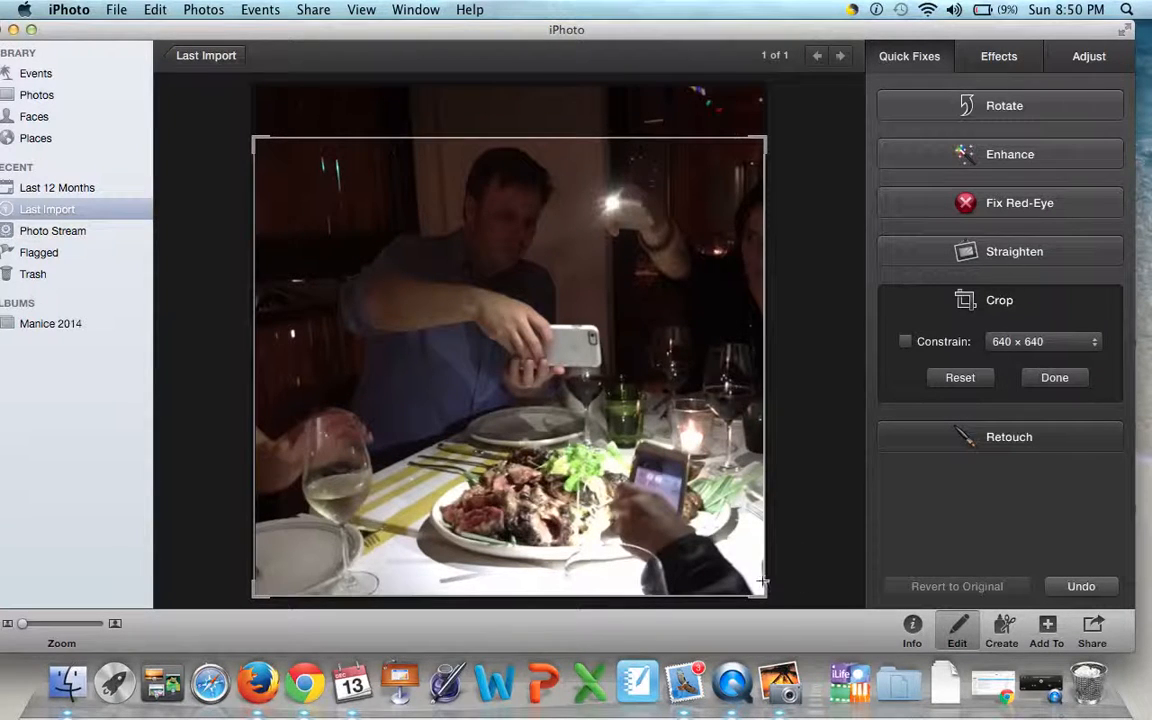
drag(760, 598, 805, 406)
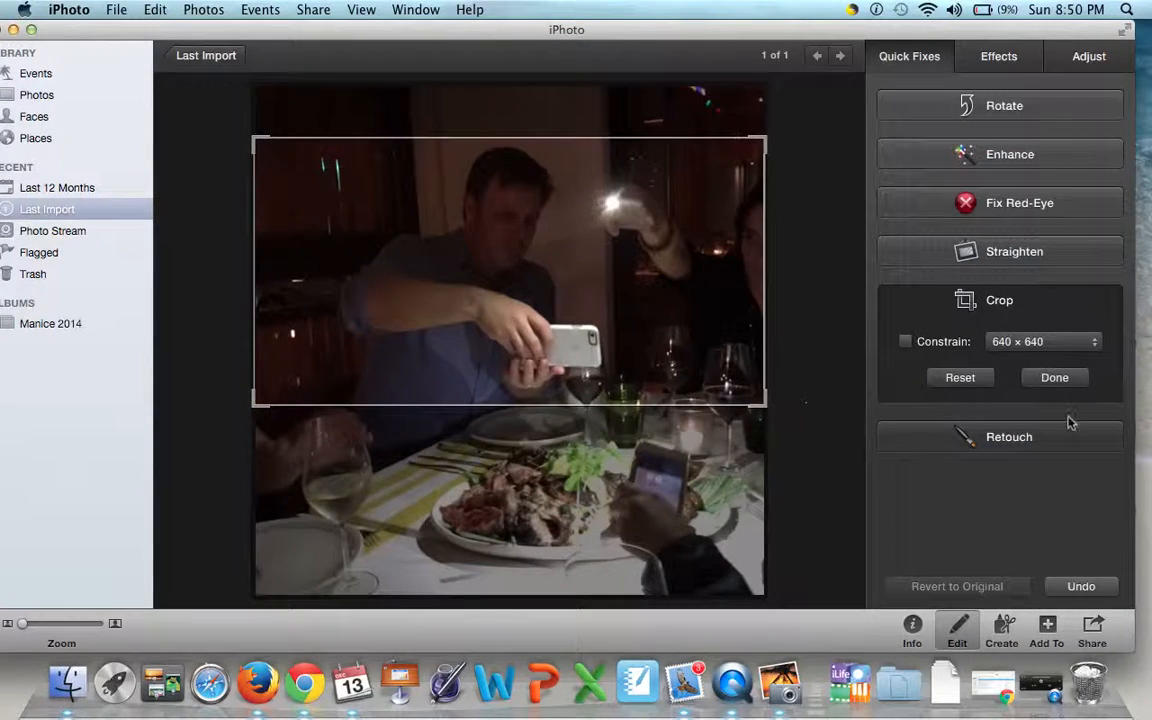
click(1066, 380)
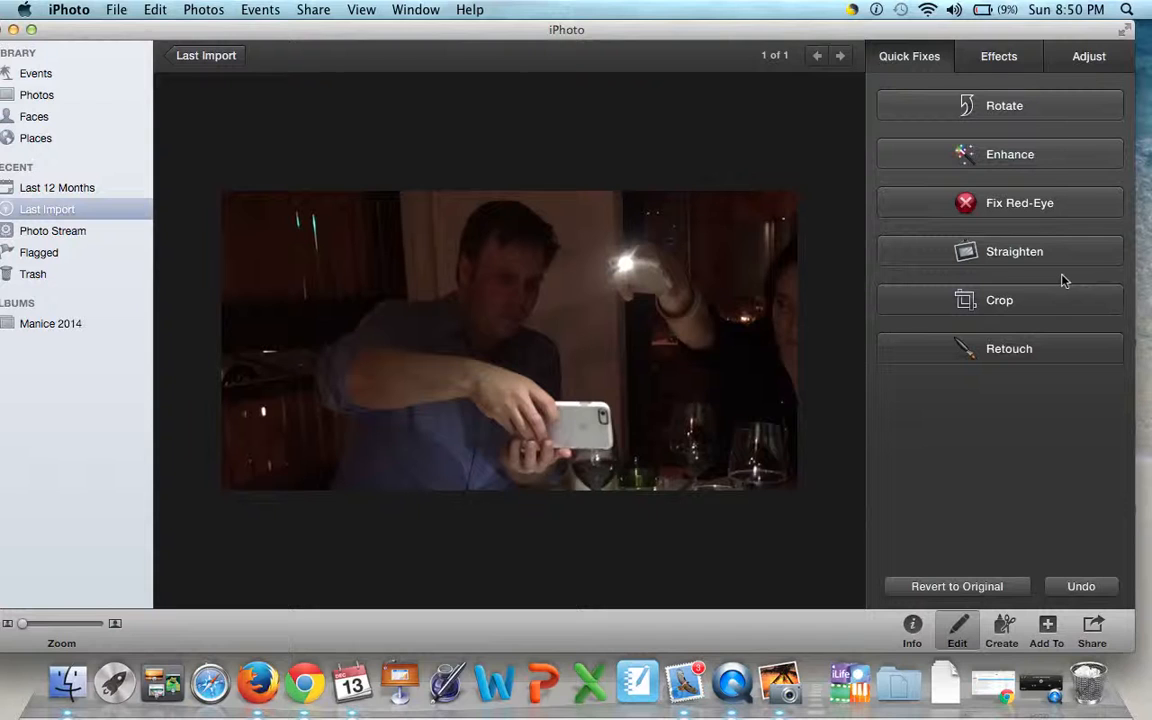
- Try a temperature of -6 on the dinner photo, and revert the photo to its original
click(1078, 58)
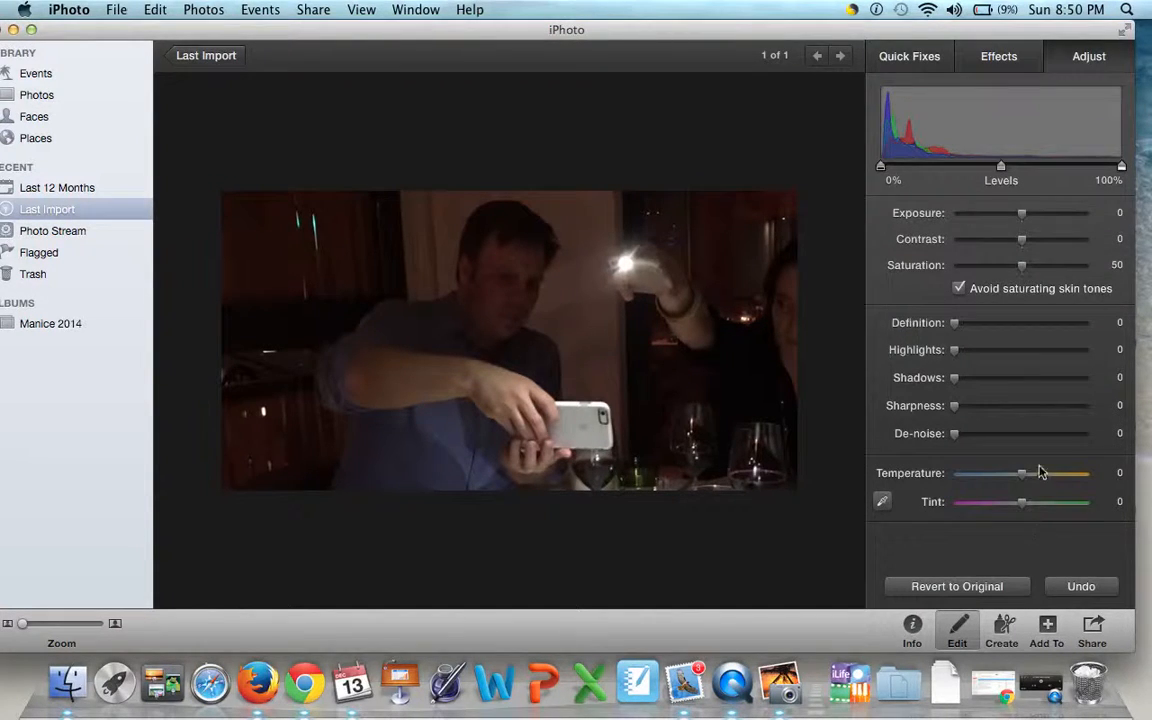
mouse_move(1022, 474)
mouse_down()
mouse_move(998, 474)
mouse_move(1019, 478)
mouse_up()
click(990, 591)
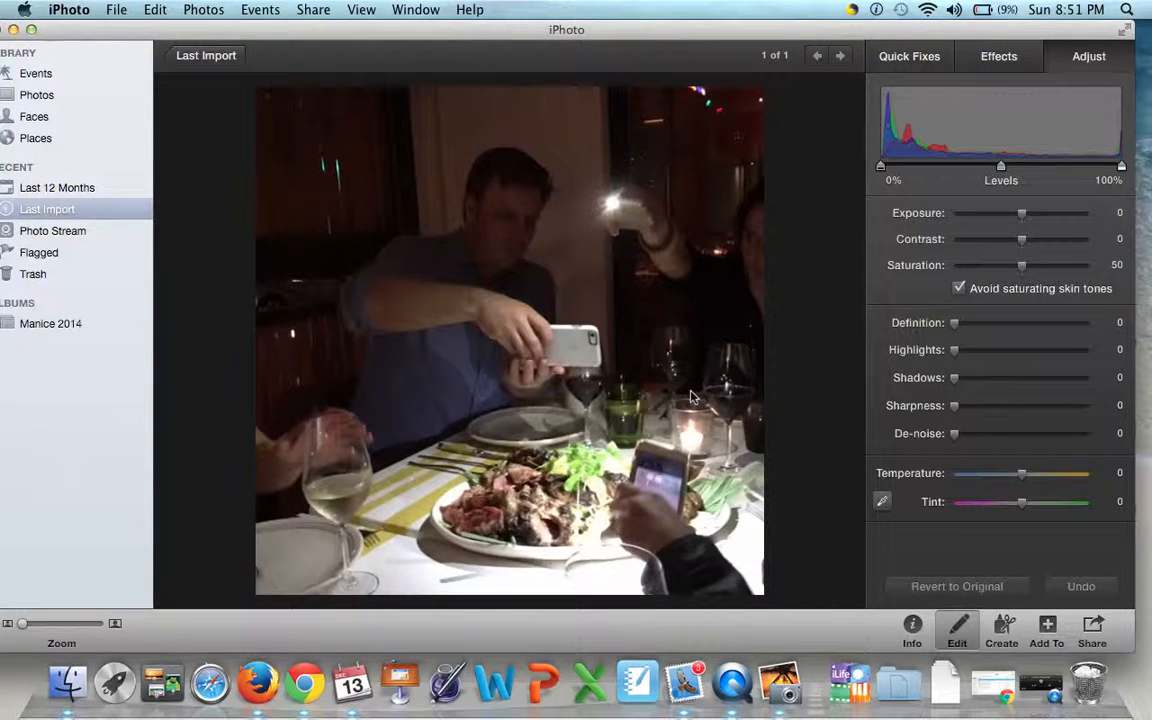
- Return to the Last Import overview and copy the dinner photo
click(226, 58)
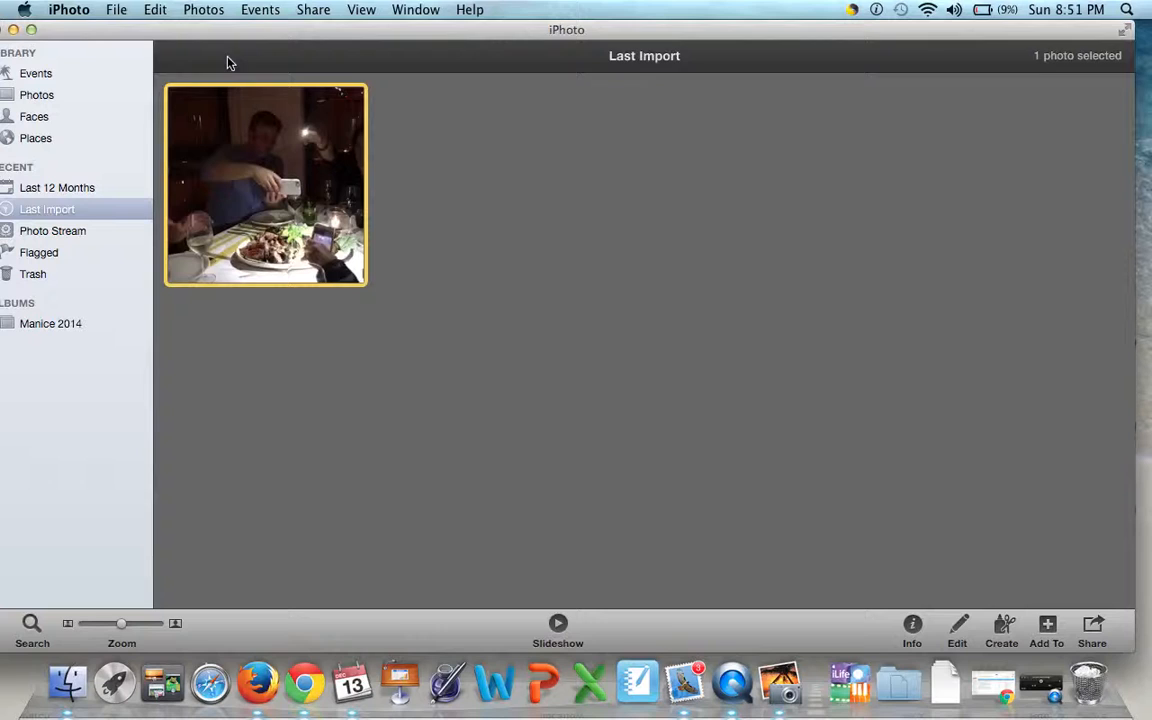
right_click(323, 206)
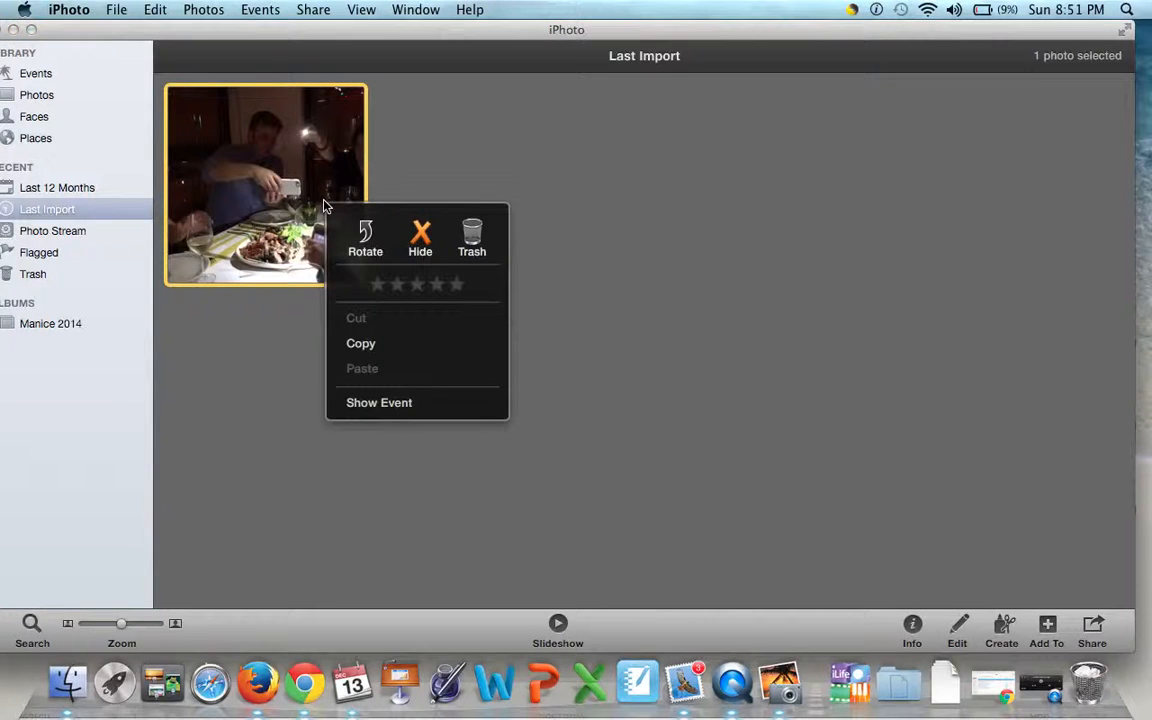
click(360, 345)
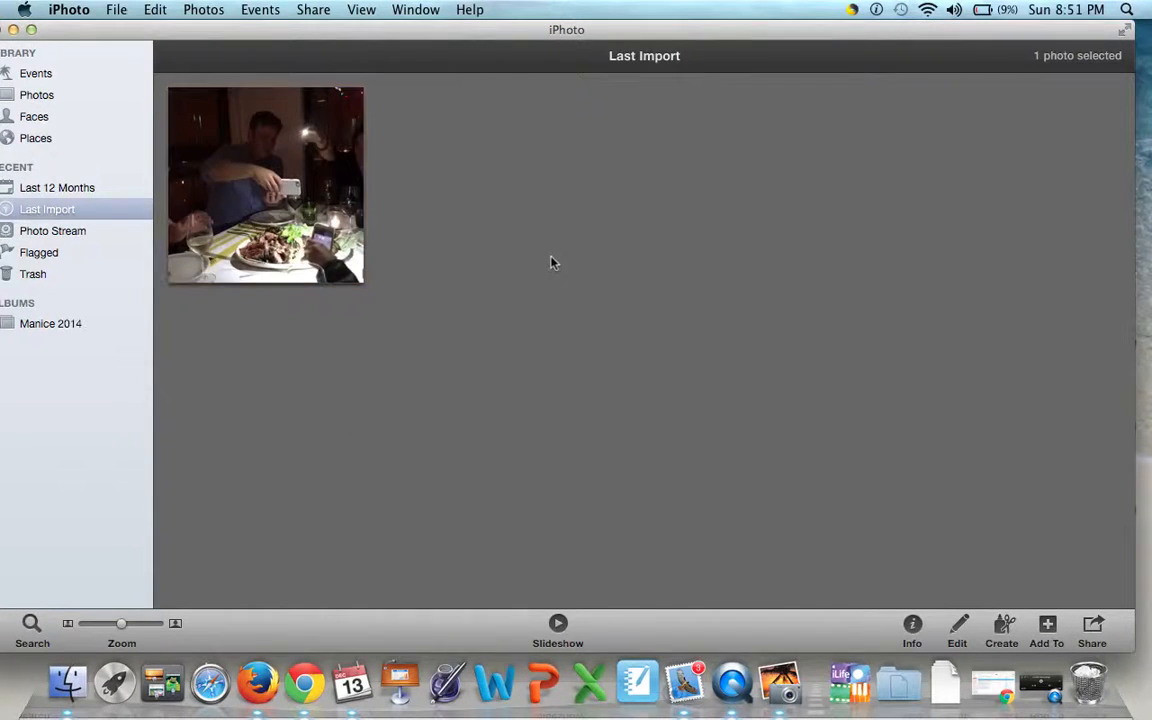
- Try pasting the copied dinner photo into Last Import, and bring up the available actions for the existing photo
right_click(551, 263)
click(590, 286)
click(120, 10)
click(150, 8)
click(155, 9)
click(157, 9)
click(338, 242)
right_click(338, 242)
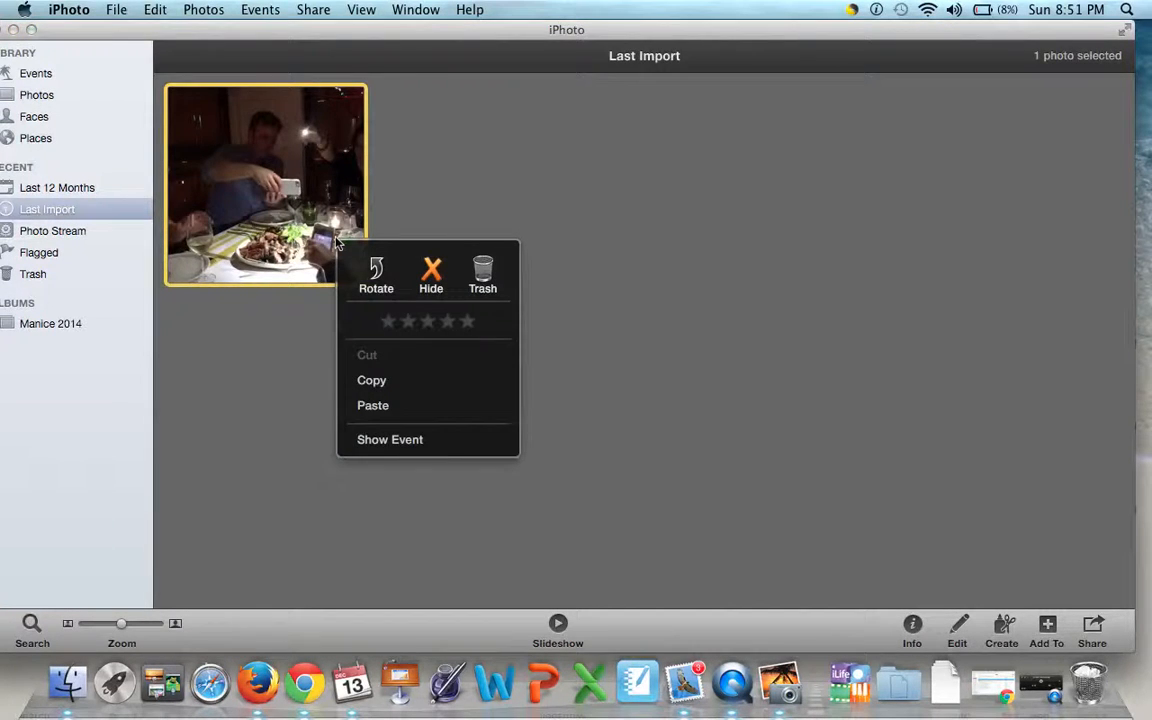
- Duplicate the selected dinner photo in Last Import and deselect the photos
click(143, 9)
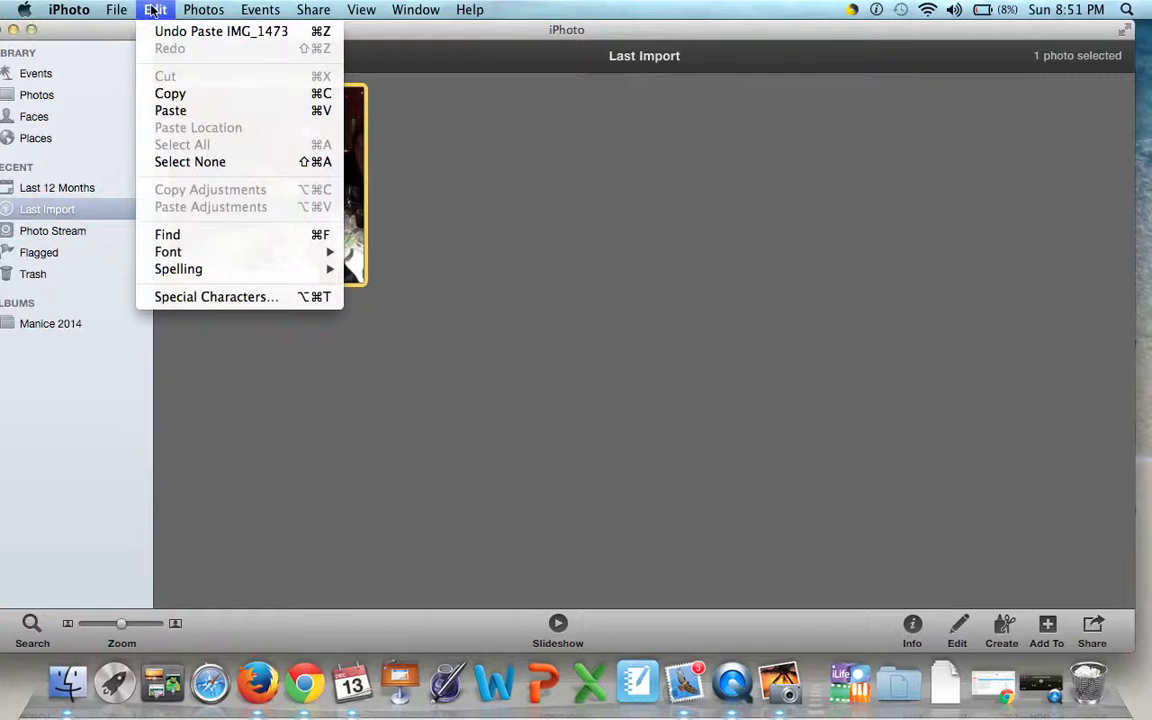
mouse_move(113, 8)
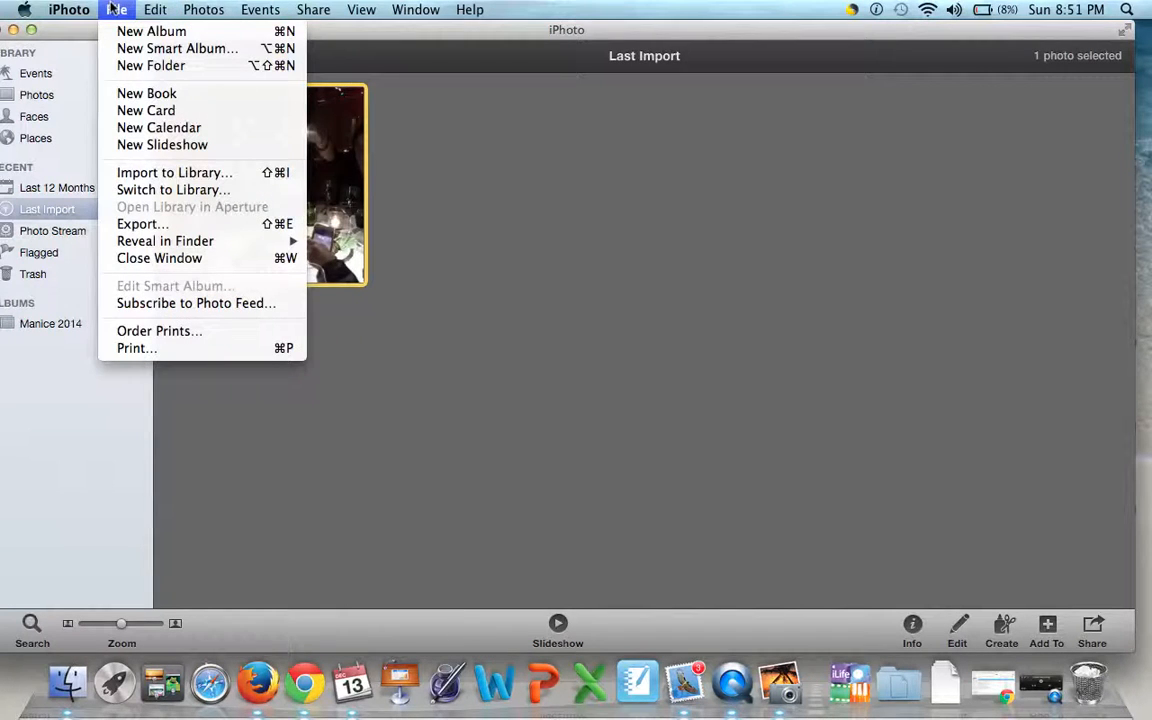
mouse_move(200, 12)
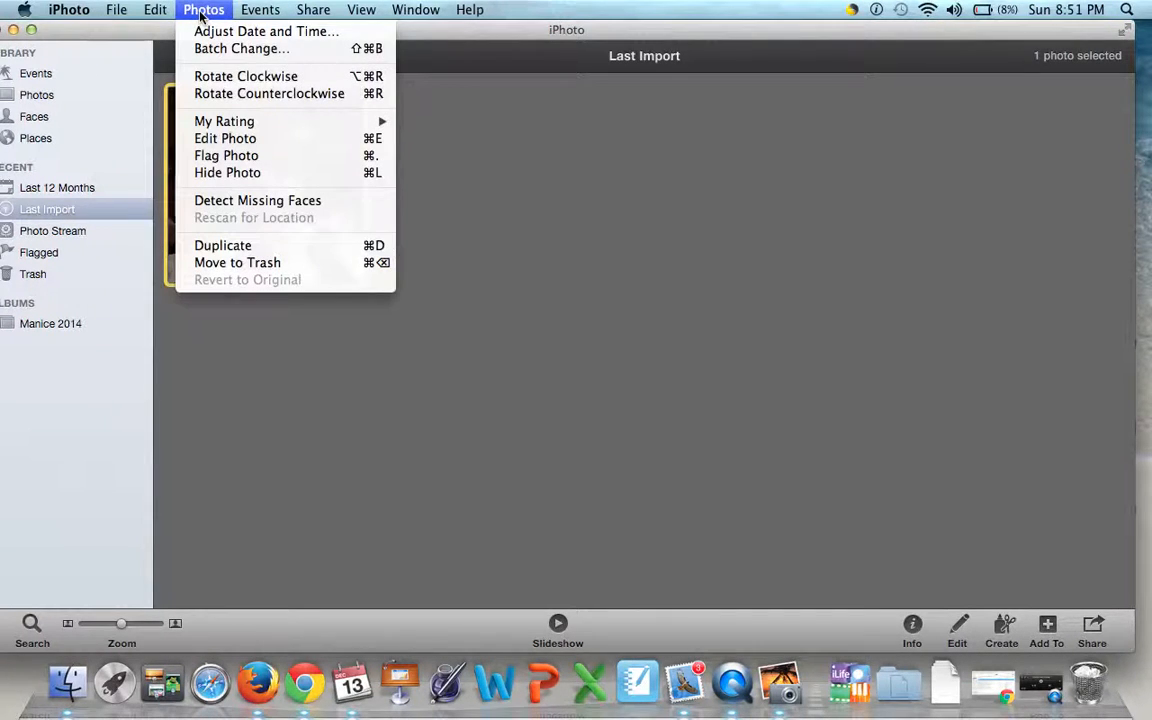
click(292, 247)
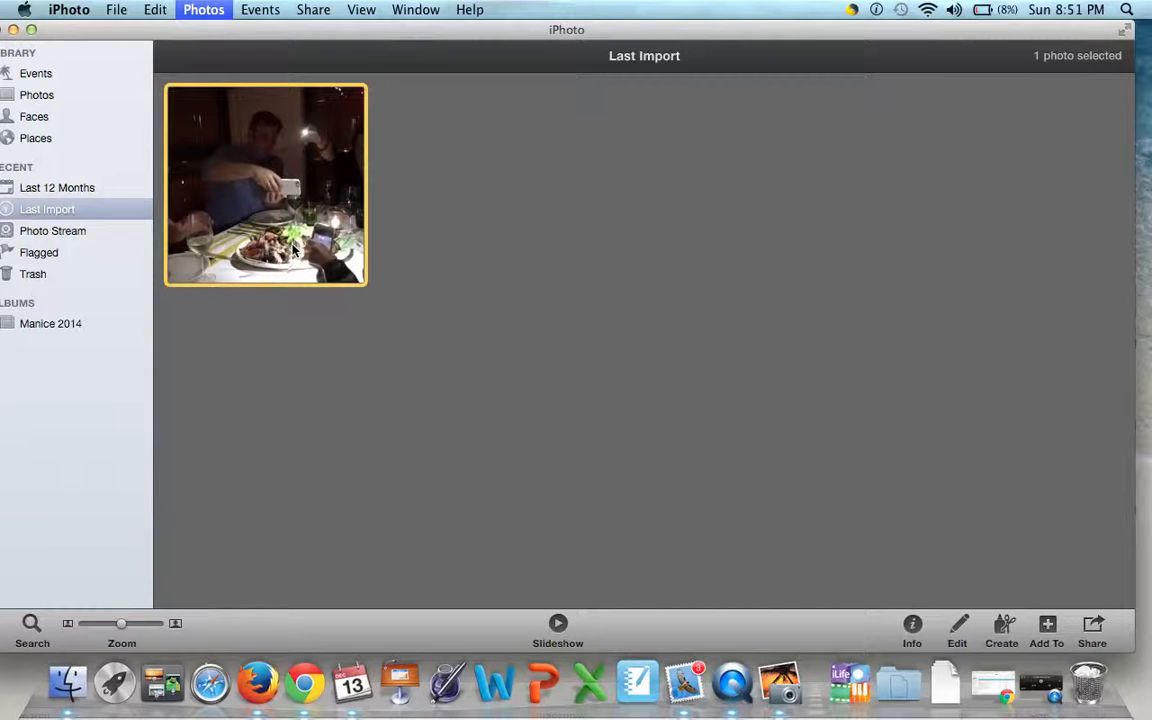
click(938, 401)
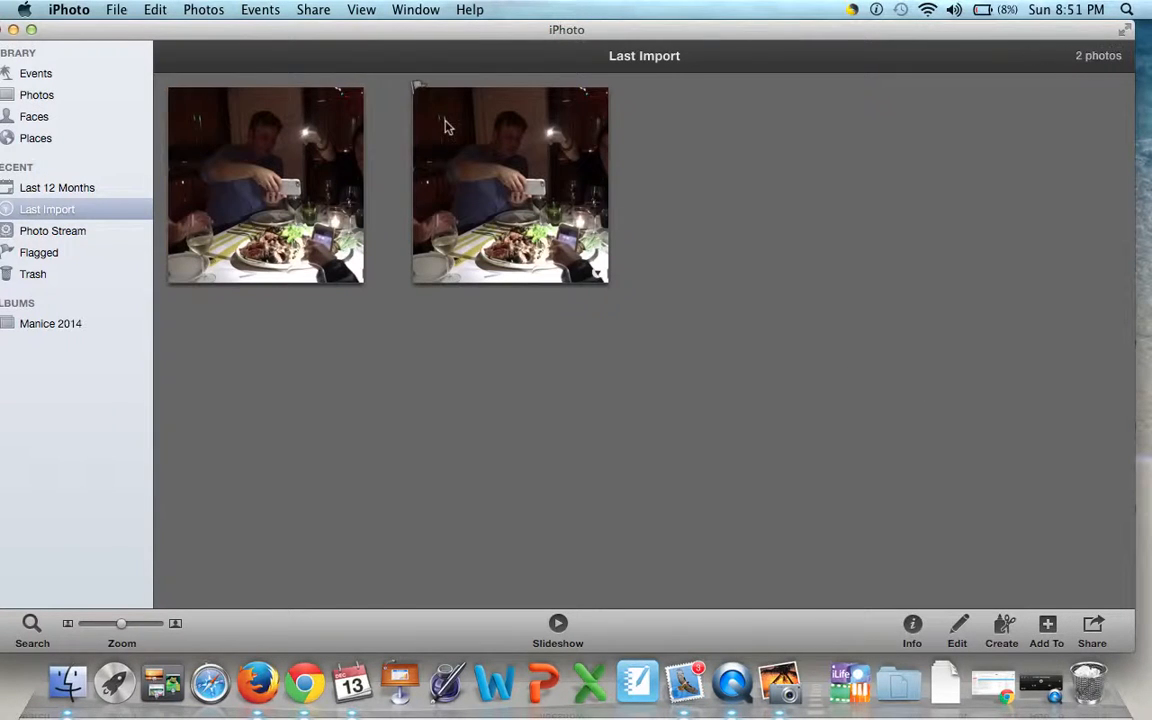
- Open the first of the two dinner photos for editing and crop it to the upper part, leaving out the food
double_click(329, 122)
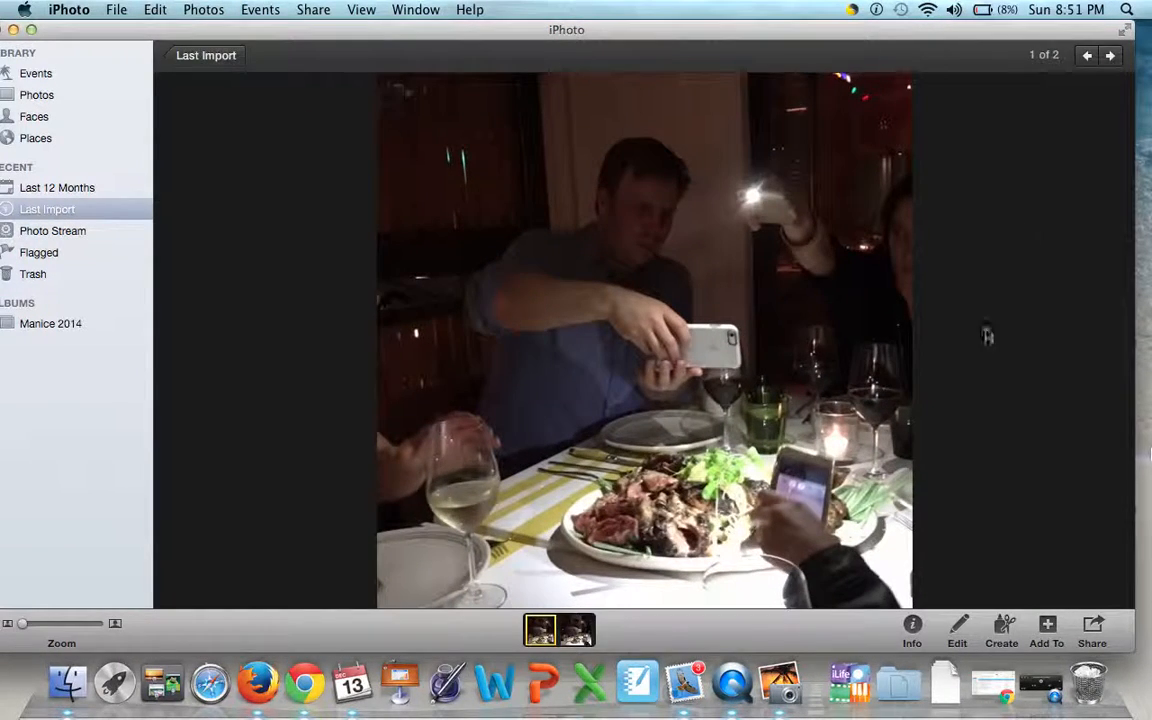
click(960, 635)
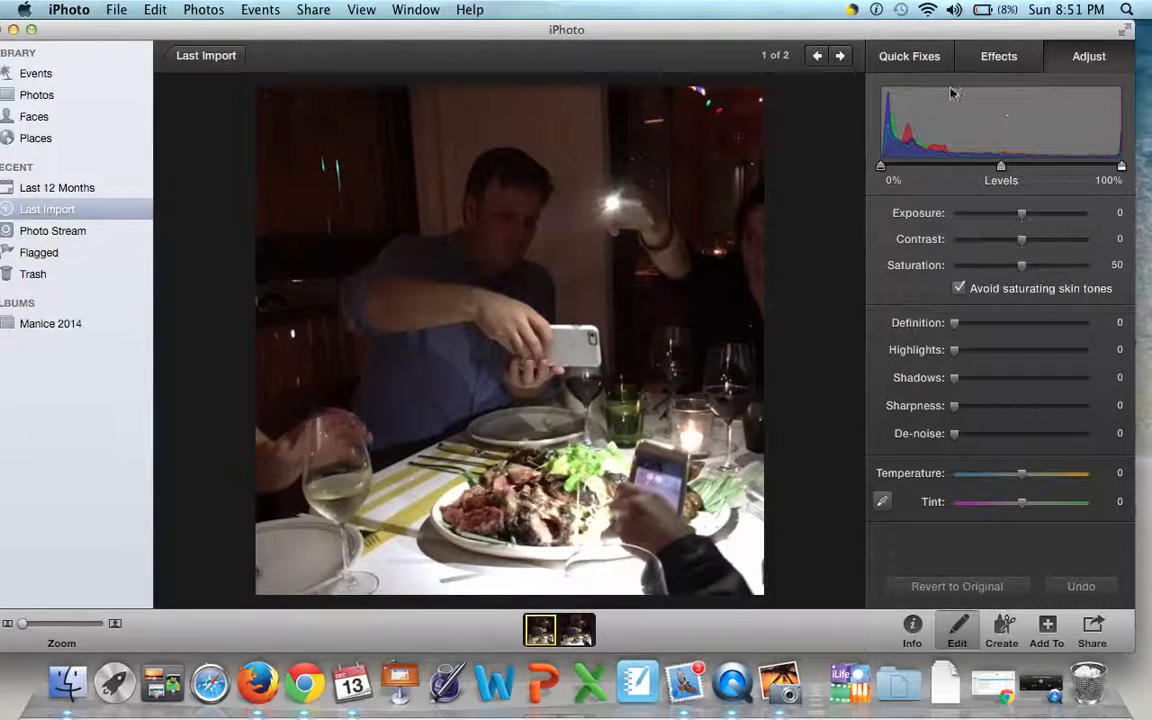
click(914, 60)
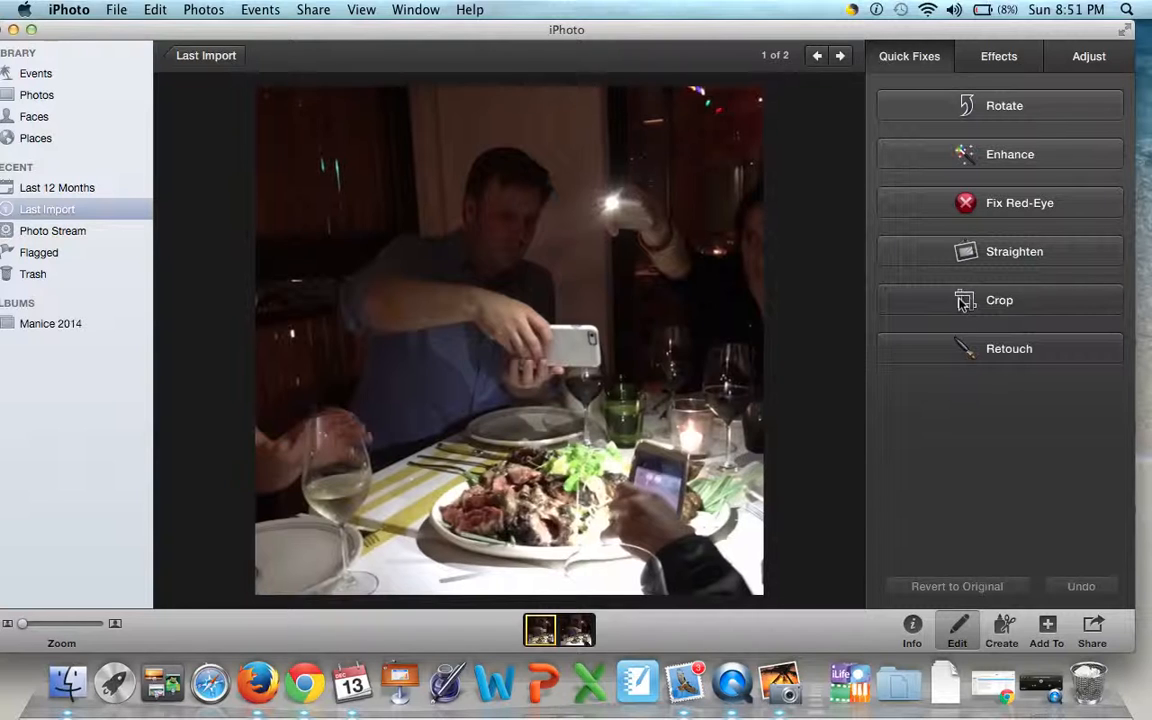
click(886, 300)
drag(761, 598, 771, 399)
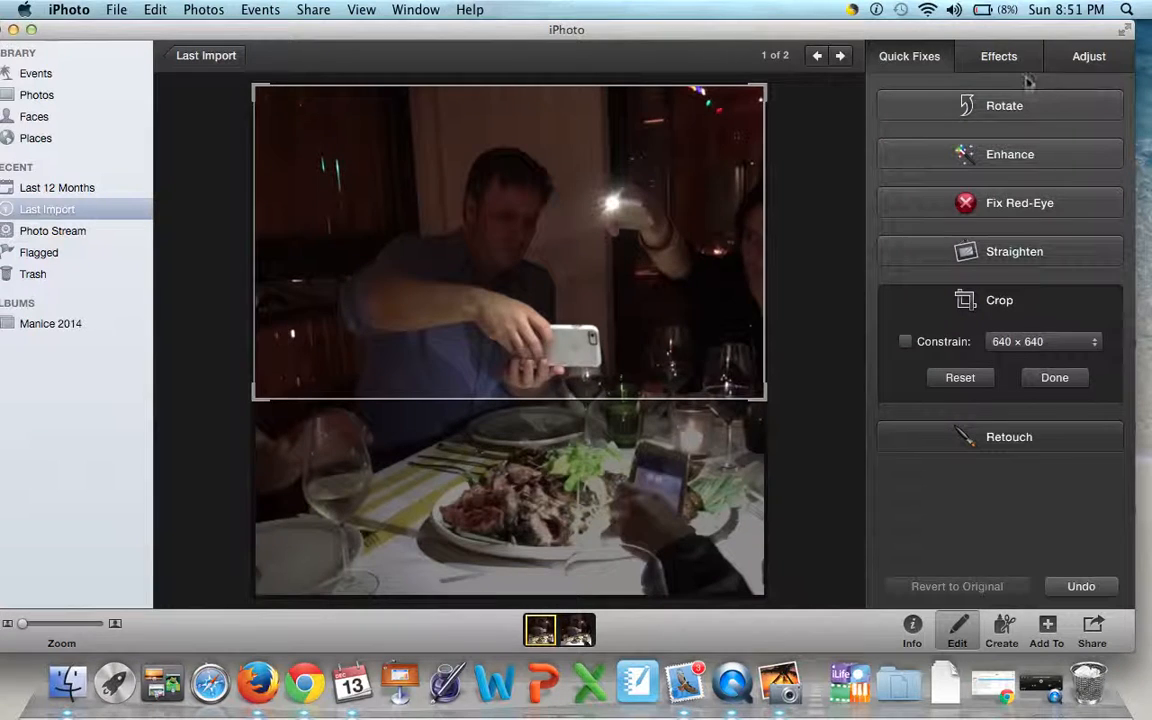
- Adjust the cropped dinner photo to an exposure of 0.64, a contrast of -8 and a temperature of 36
click(1093, 62)
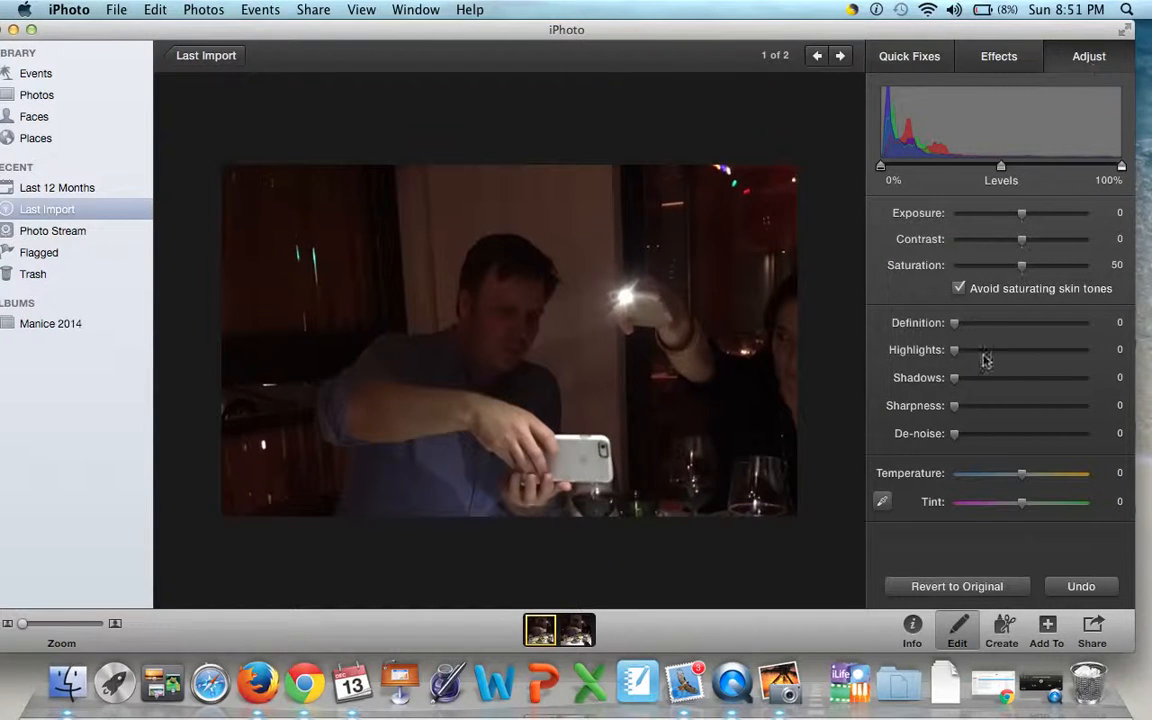
mouse_move(1023, 215)
mouse_down()
mouse_move(1063, 215)
mouse_move(1008, 226)
mouse_move(1034, 226)
mouse_up()
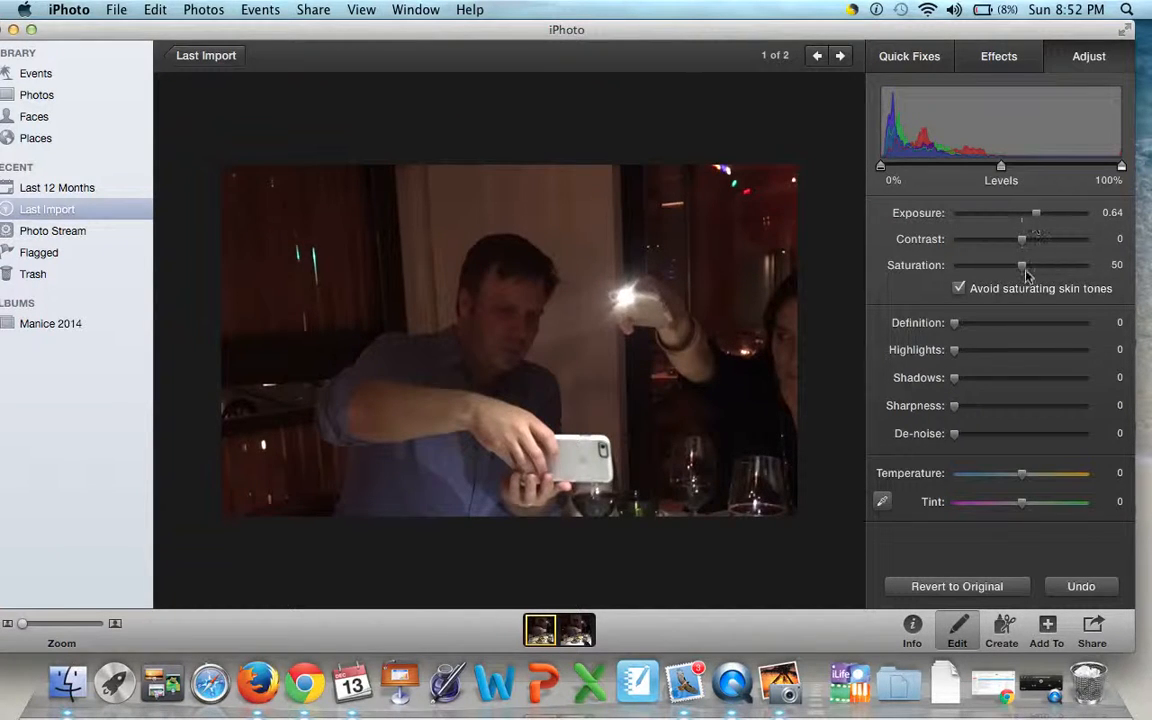
mouse_move(1024, 242)
mouse_down()
mouse_move(1057, 244)
mouse_move(992, 260)
mouse_move(1020, 257)
mouse_up()
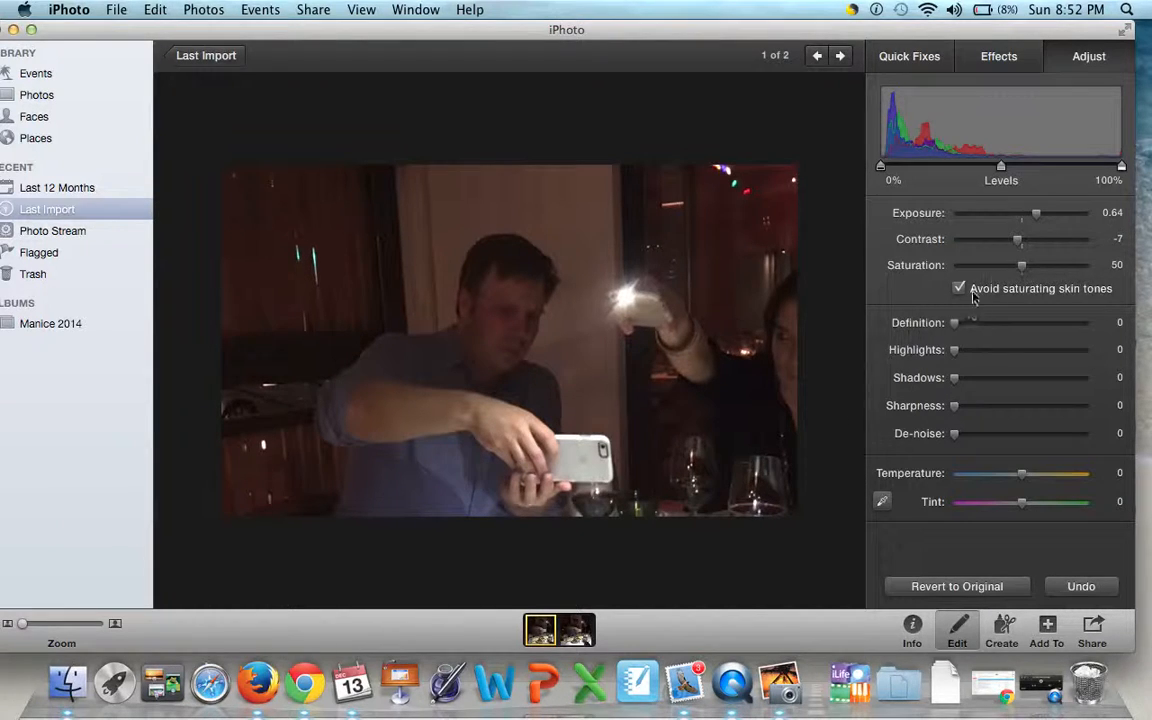
mouse_move(1018, 241)
mouse_down()
mouse_move(1000, 250)
mouse_move(1016, 254)
mouse_up()
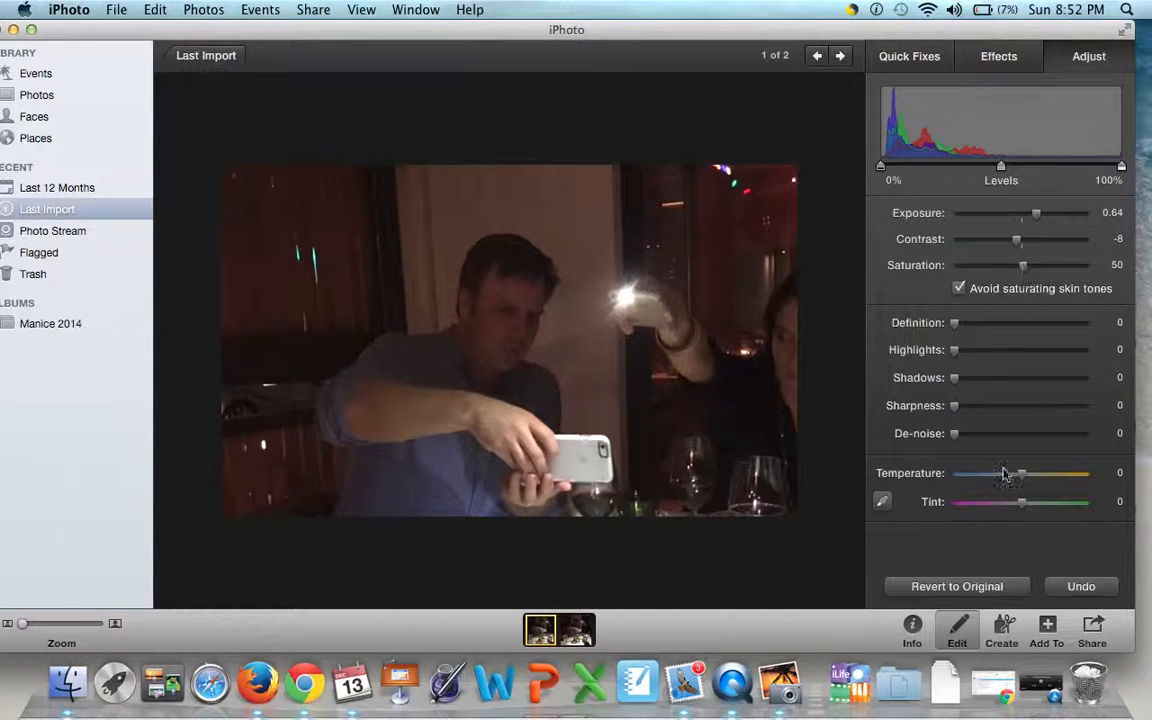
drag(1033, 484, 1050, 484)
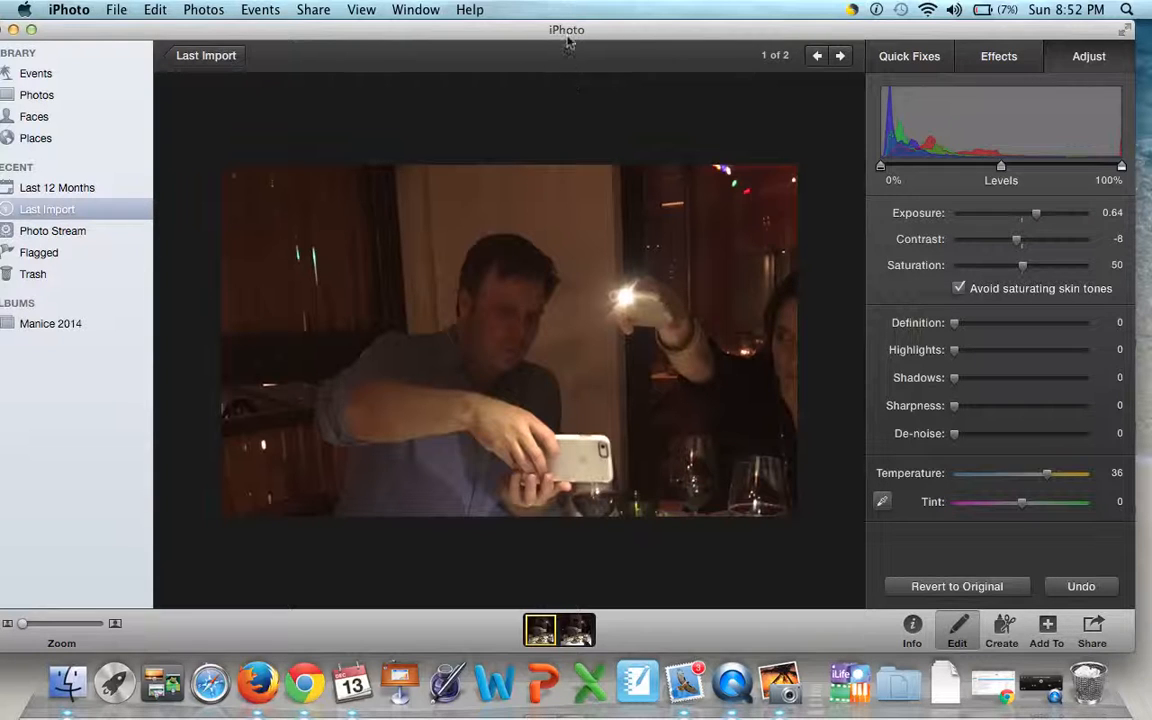
- Move the iPhoto window fully into view and switch to QuickTime Player
drag(570, 34, 588, 10)
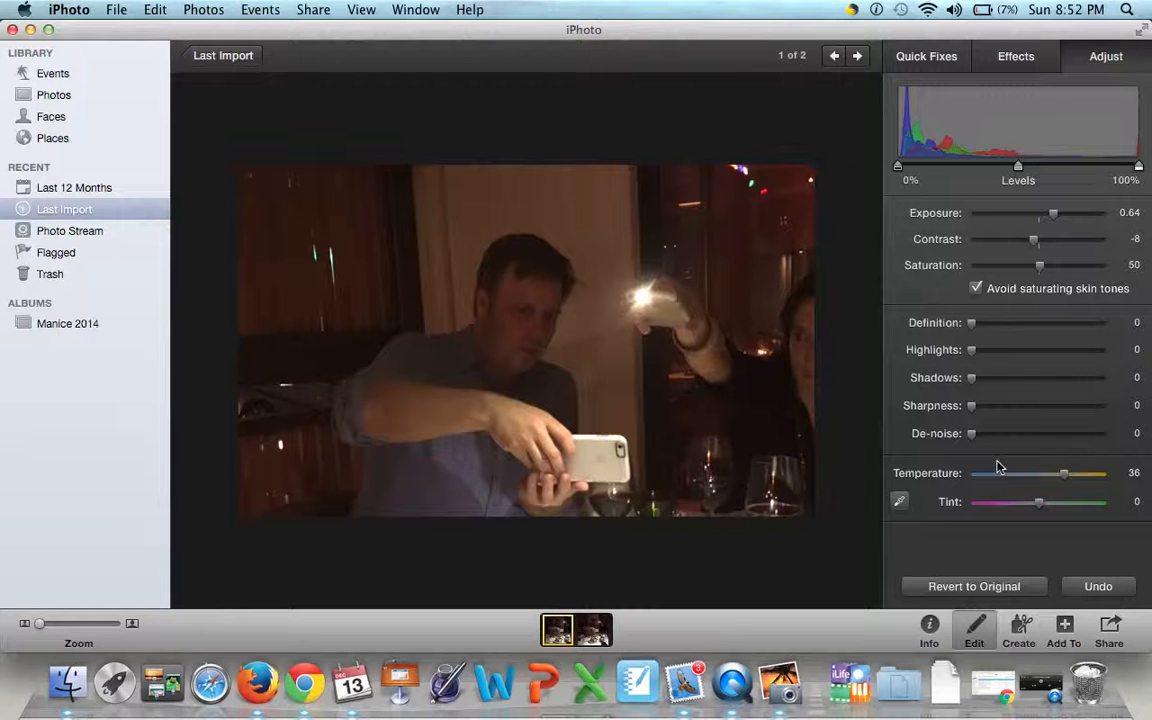
click(732, 686)
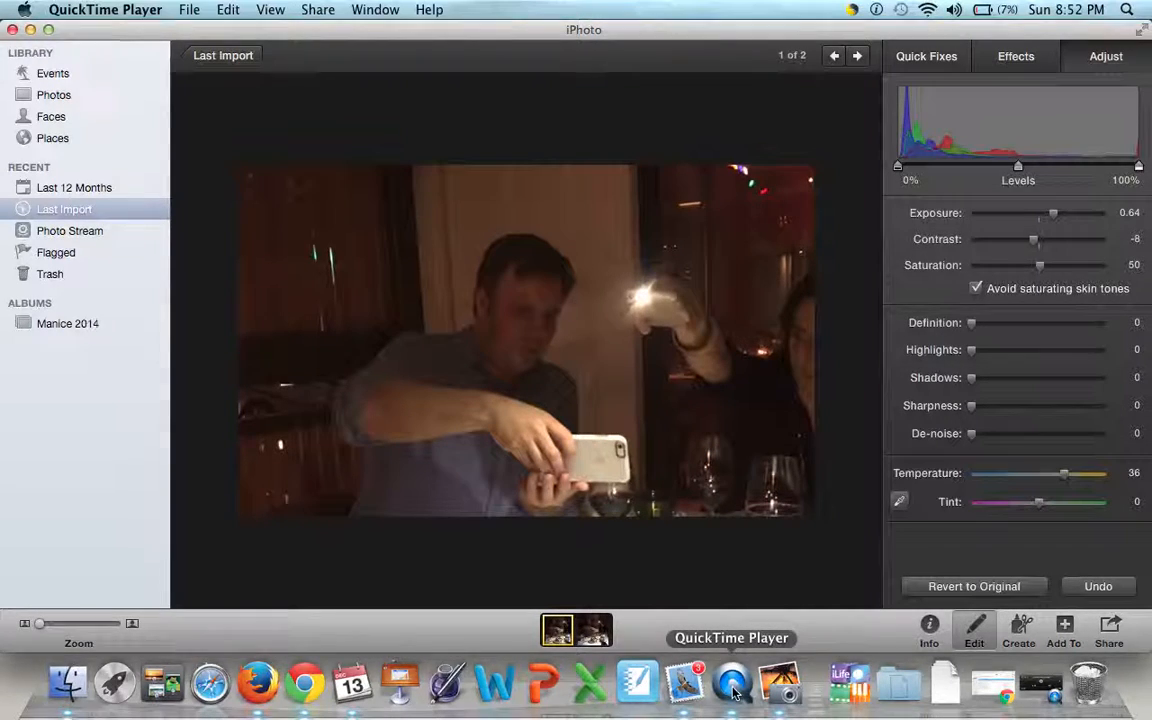